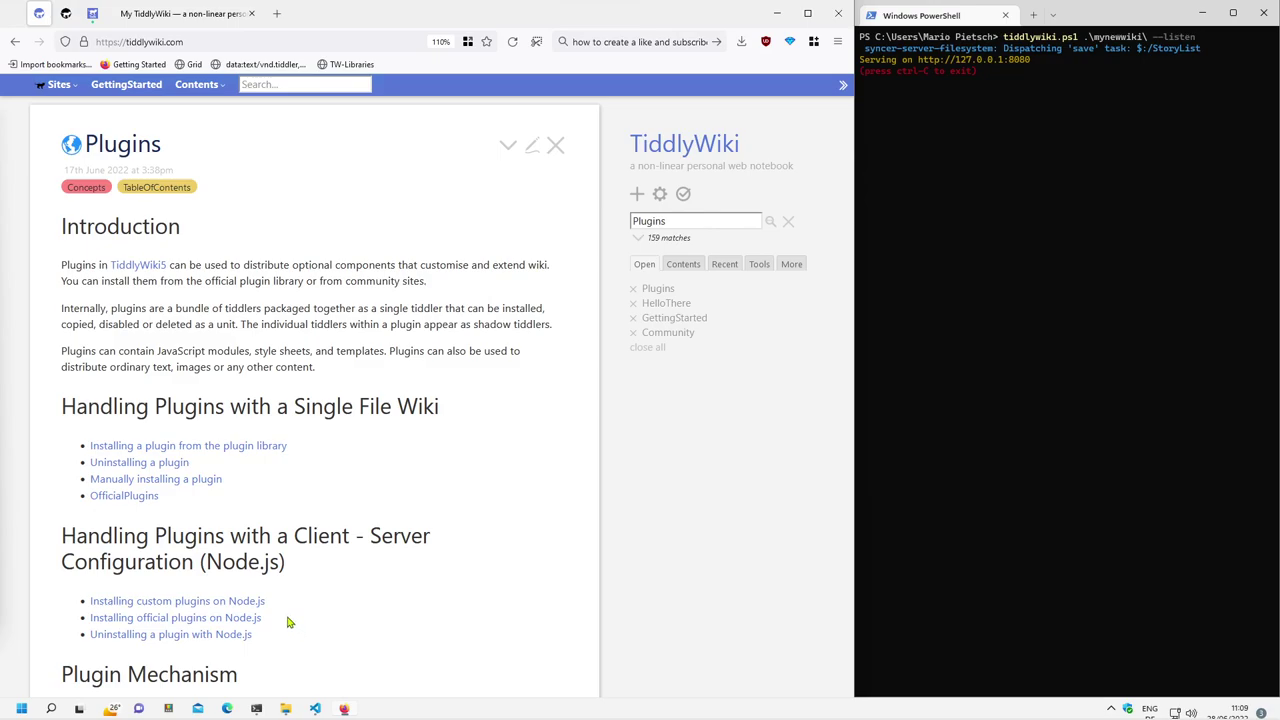
Check the server start command in PowerShell, and open the "Installing custom plugins on Node.js" article from the Plugins page in the browser.
click(960, 40)
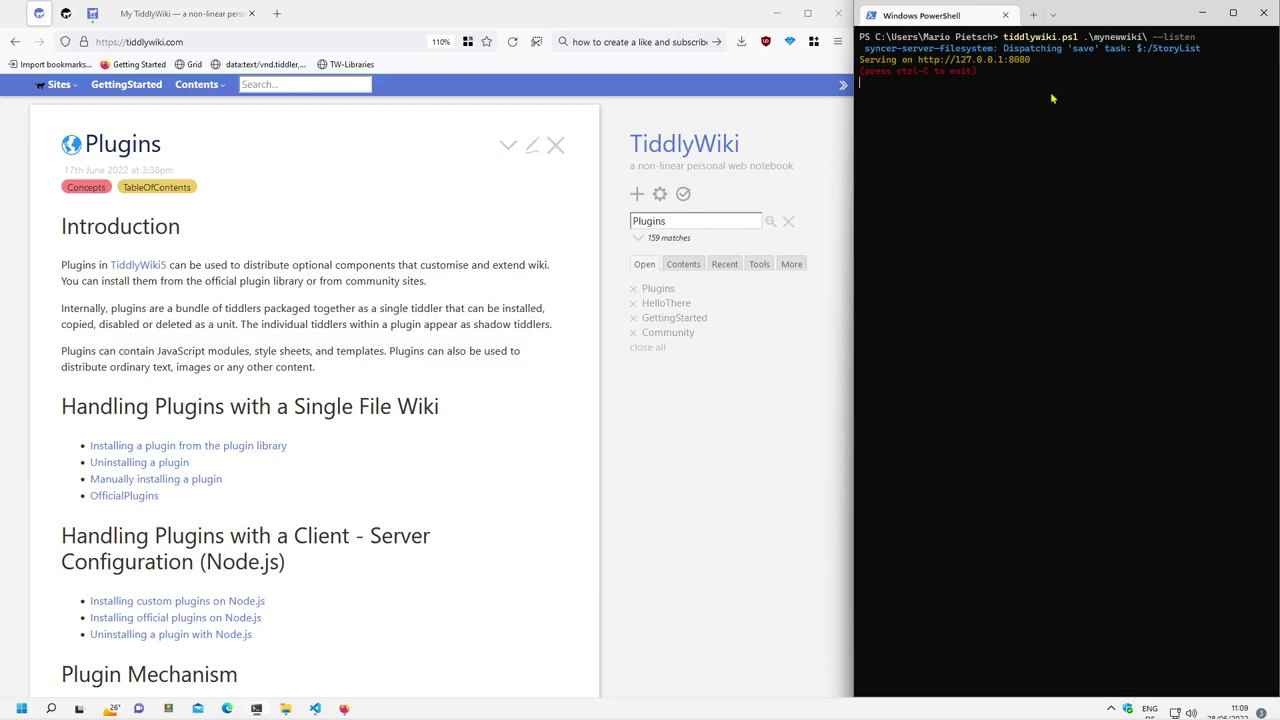
drag(1008, 40, 1183, 43)
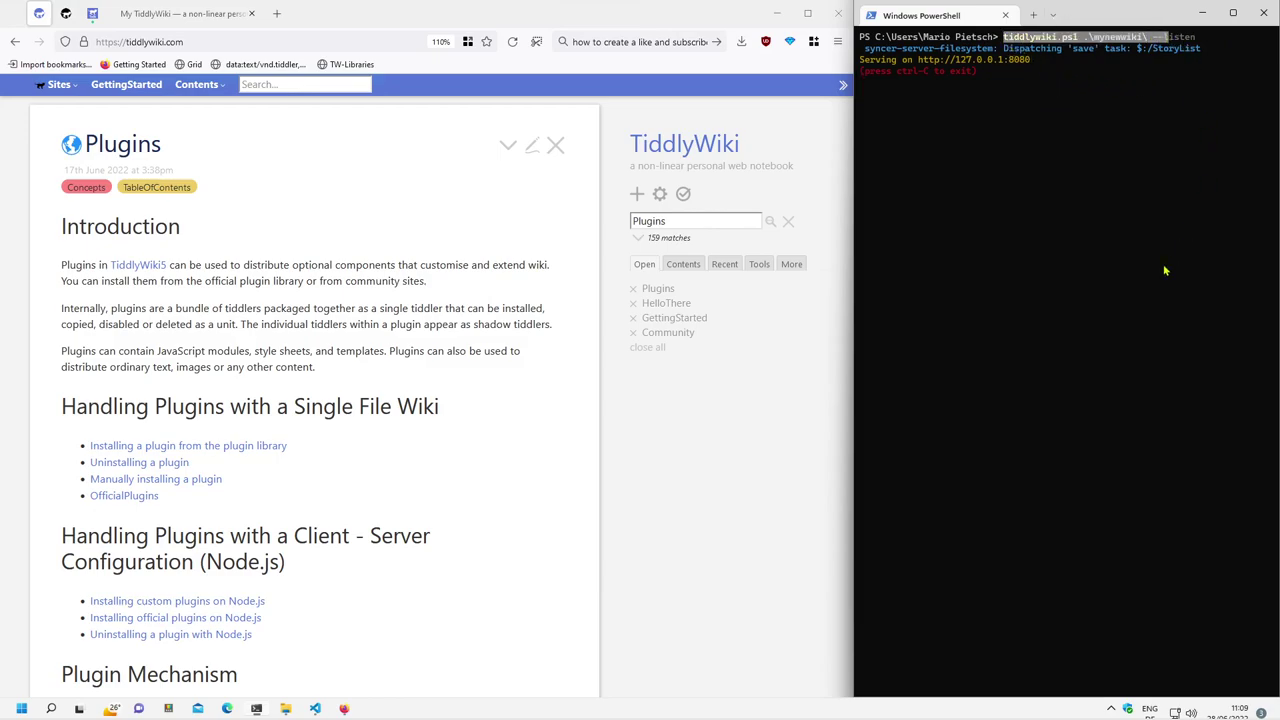
drag(338, 622, 40, 665)
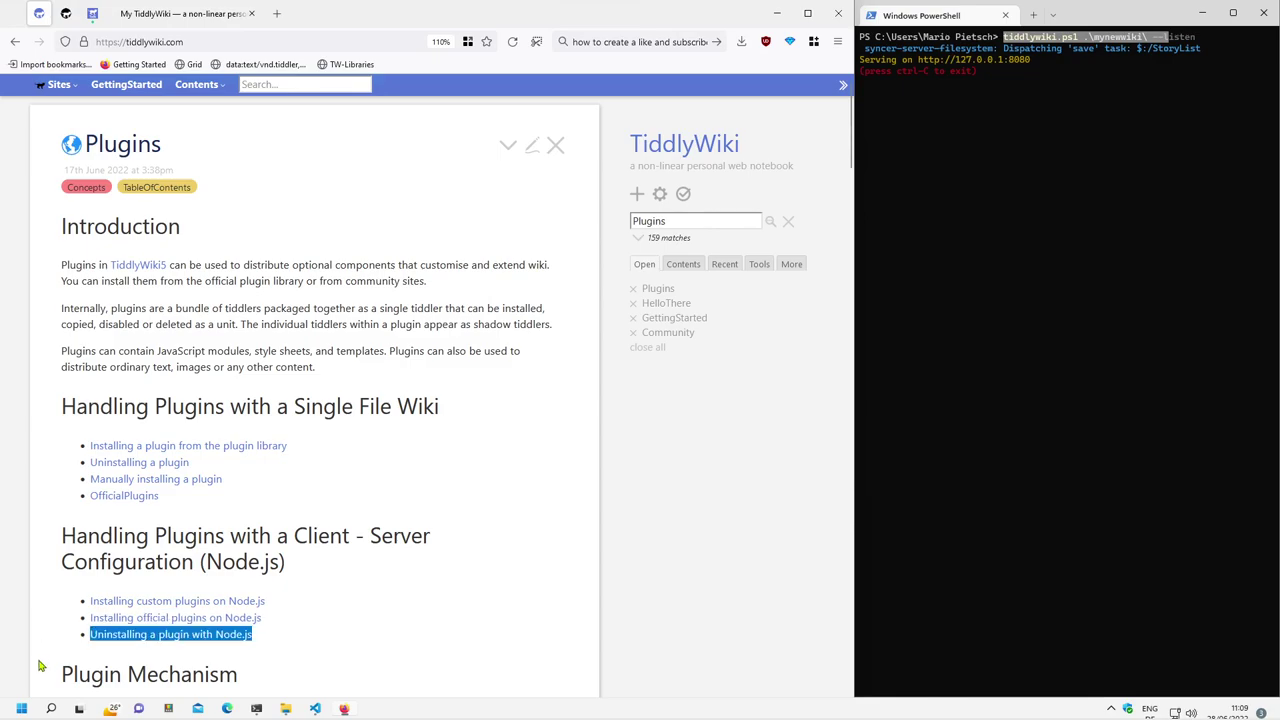
click(354, 616)
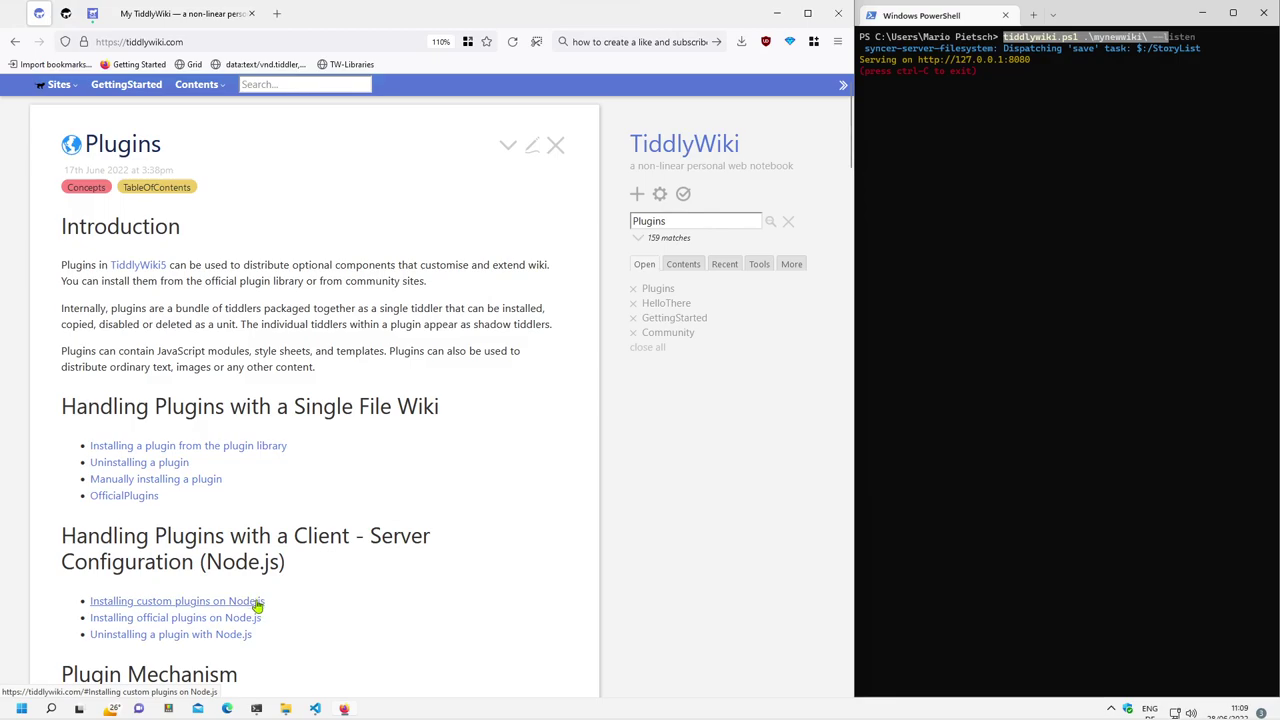
click(257, 604)
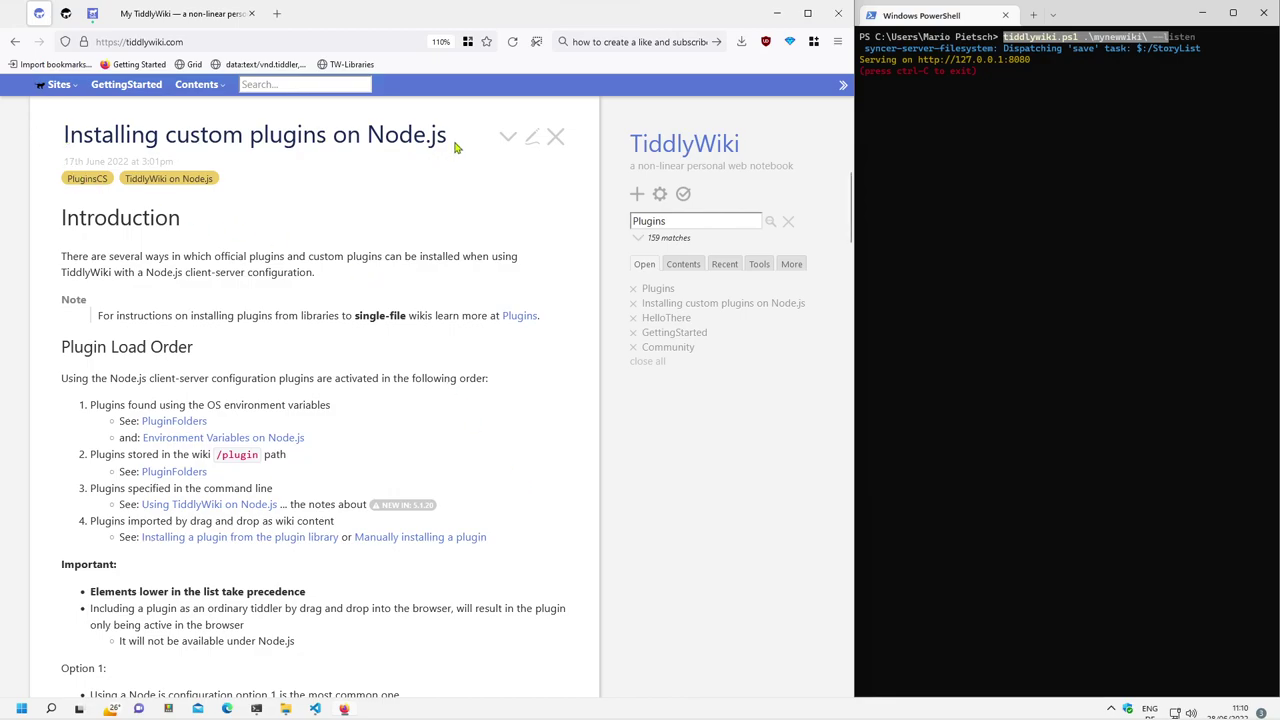
Read the start of the article's Plugin Load Order section, covering plugins found using OS environment variables.
scroll(390, 155, down, 2)
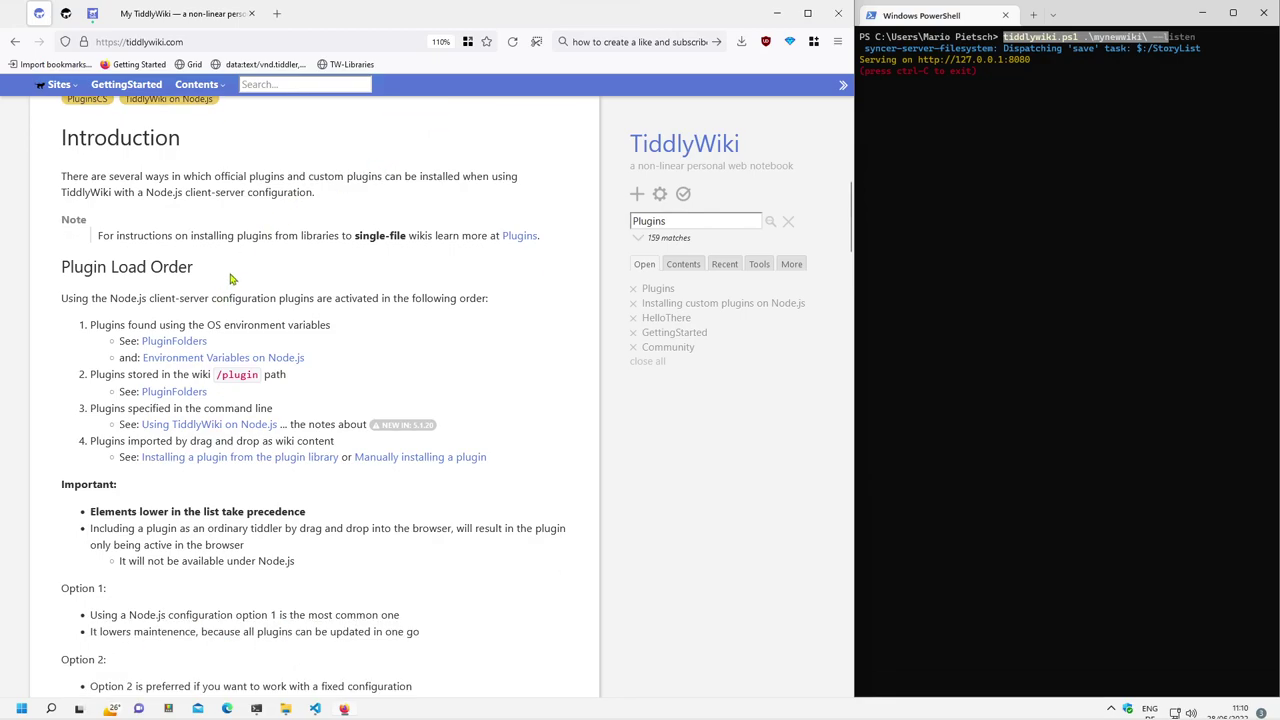
drag(196, 266, 54, 273)
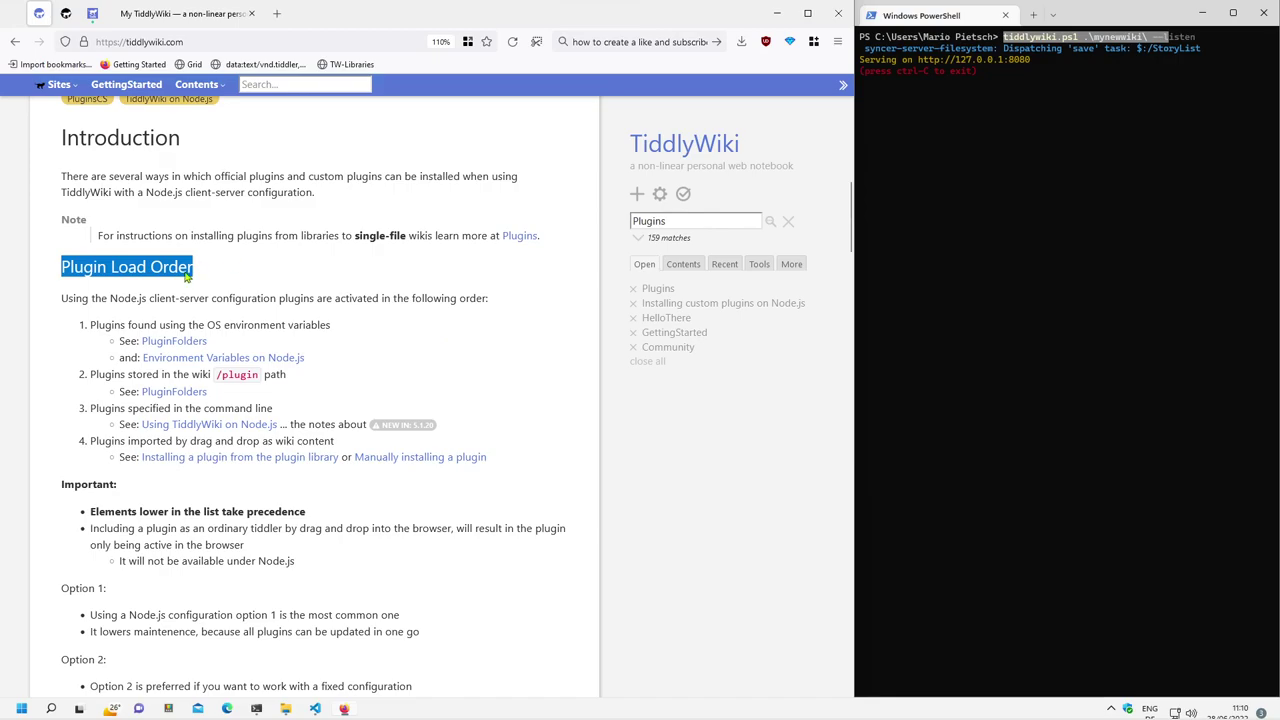
drag(85, 302, 398, 335)
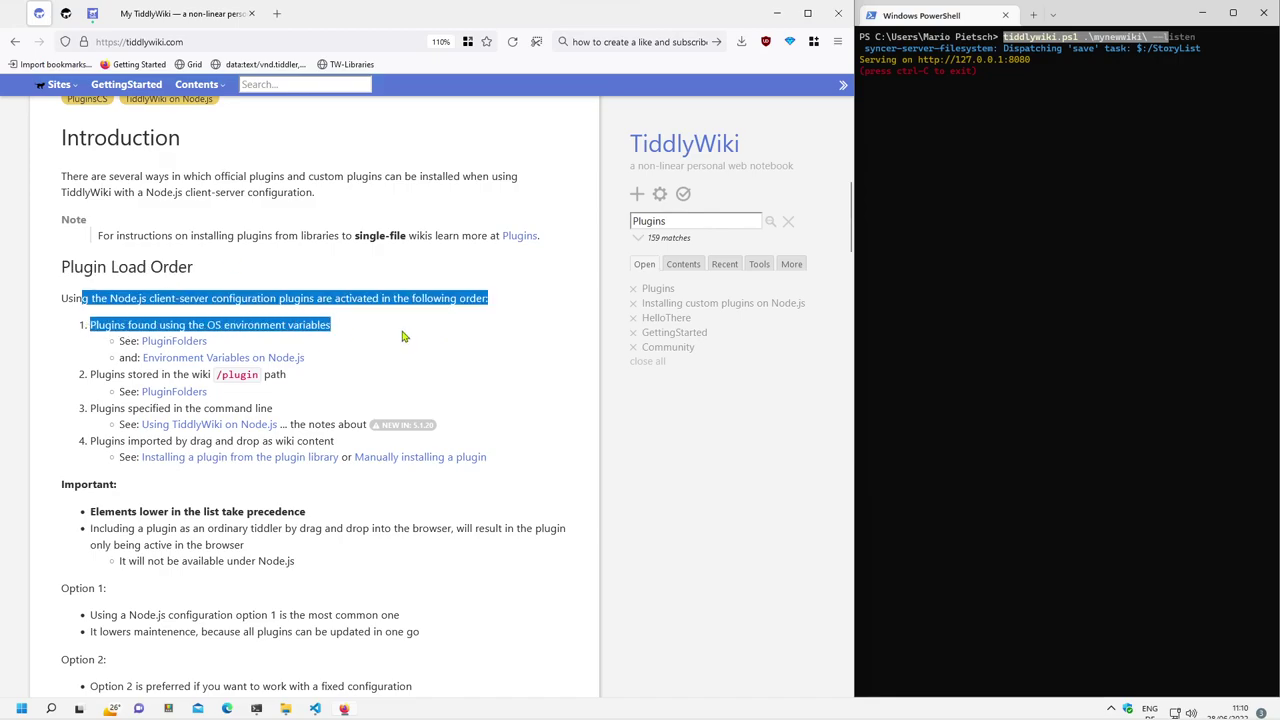
click(403, 337)
drag(246, 326, 204, 330)
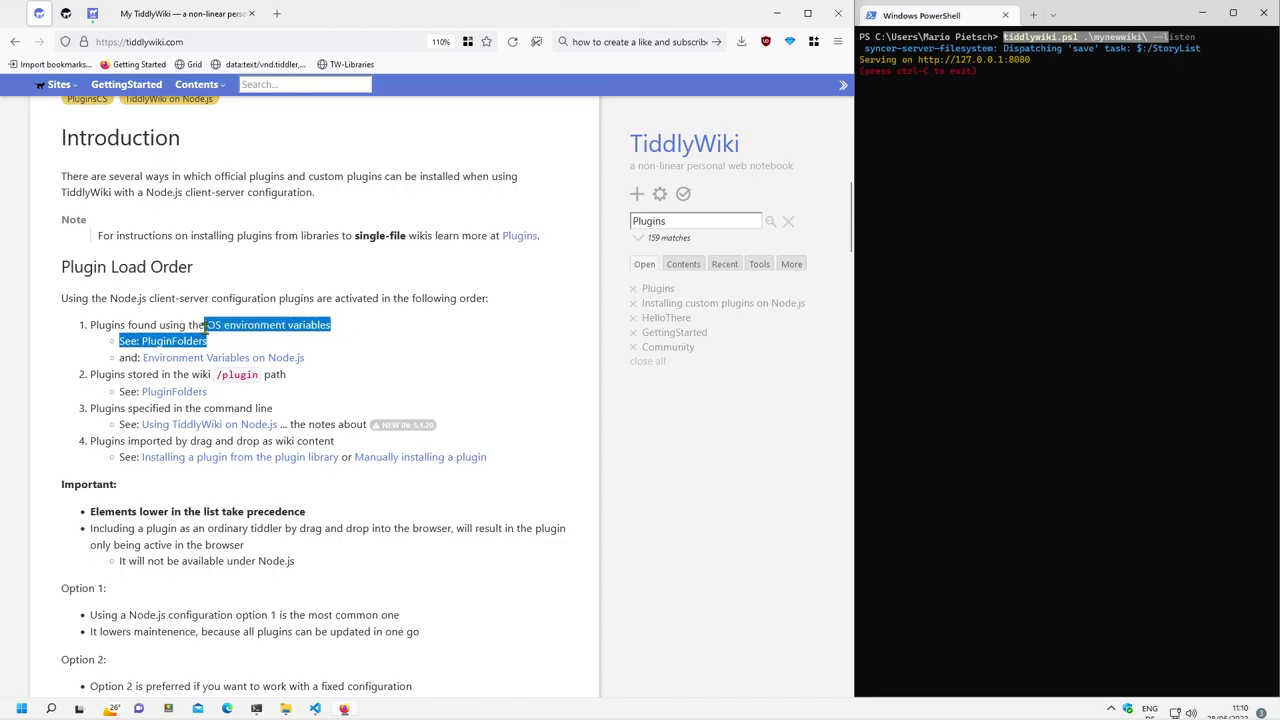
click(393, 335)
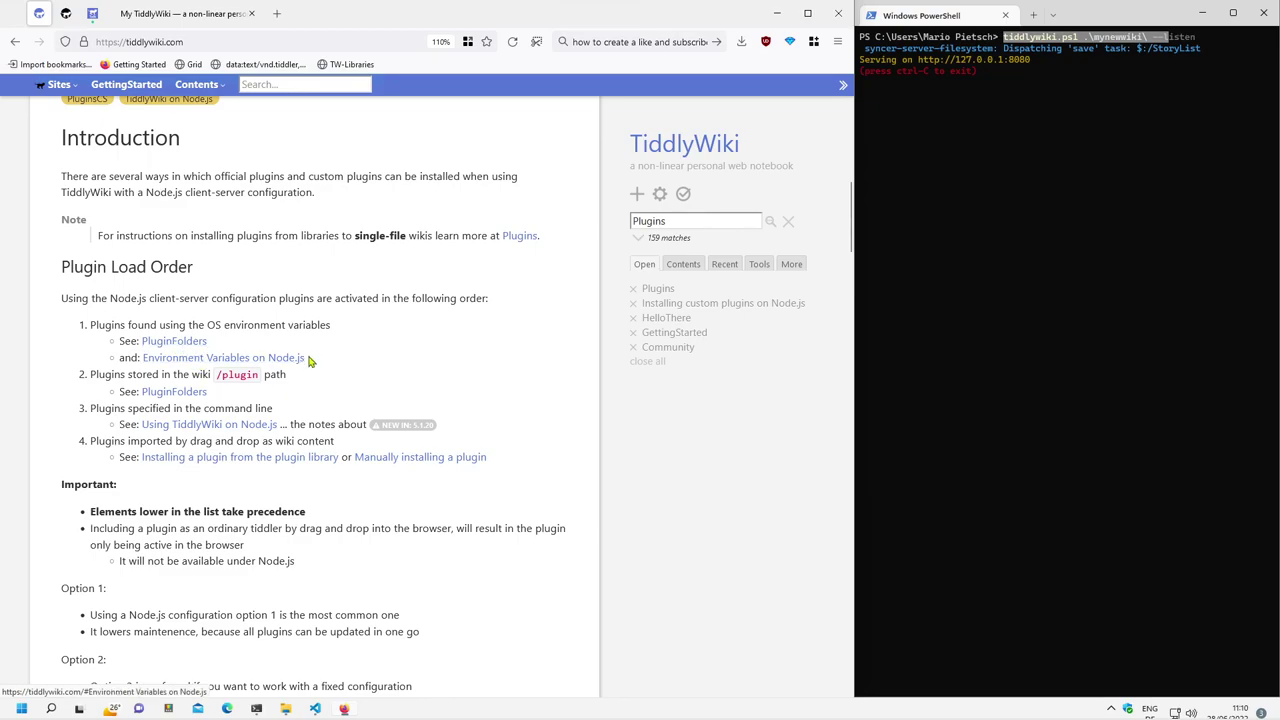
drag(308, 358, 137, 360)
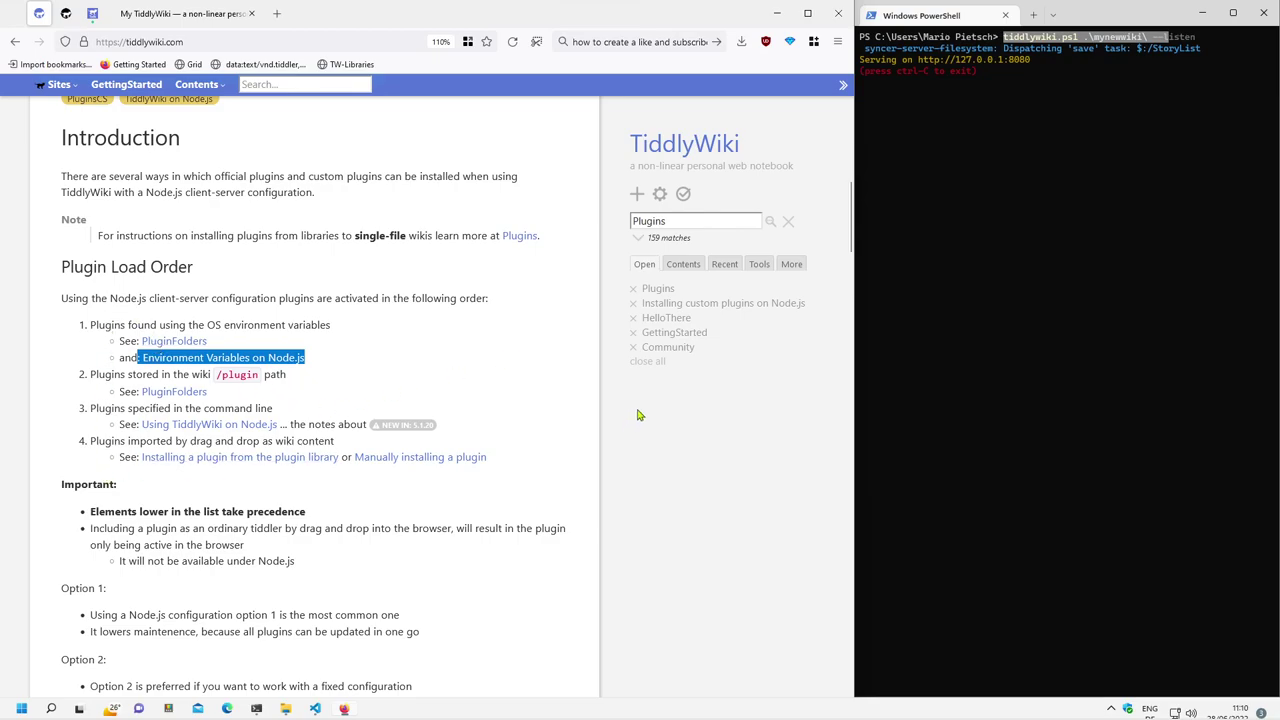
click(330, 362)
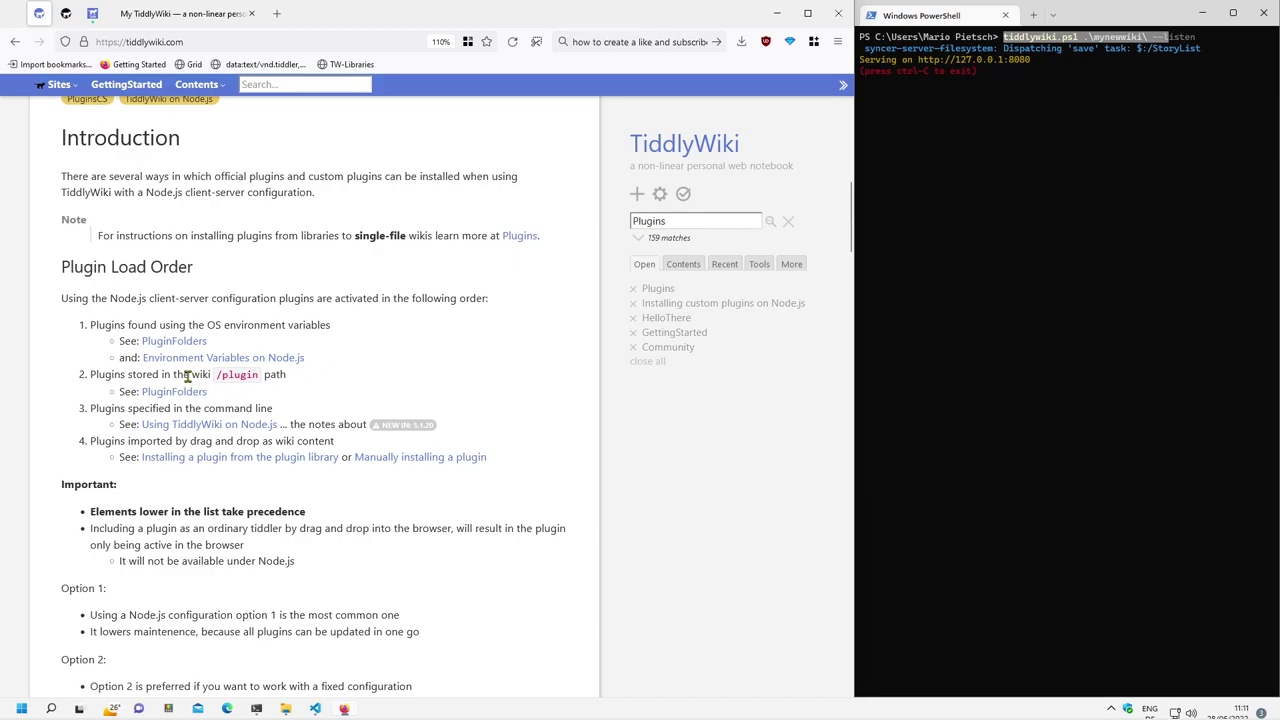
Examine the load order entries for the wiki /plugin path, command line and drag-and-drop imports, plus the Important notes on precedence.
drag(186, 374, 418, 385)
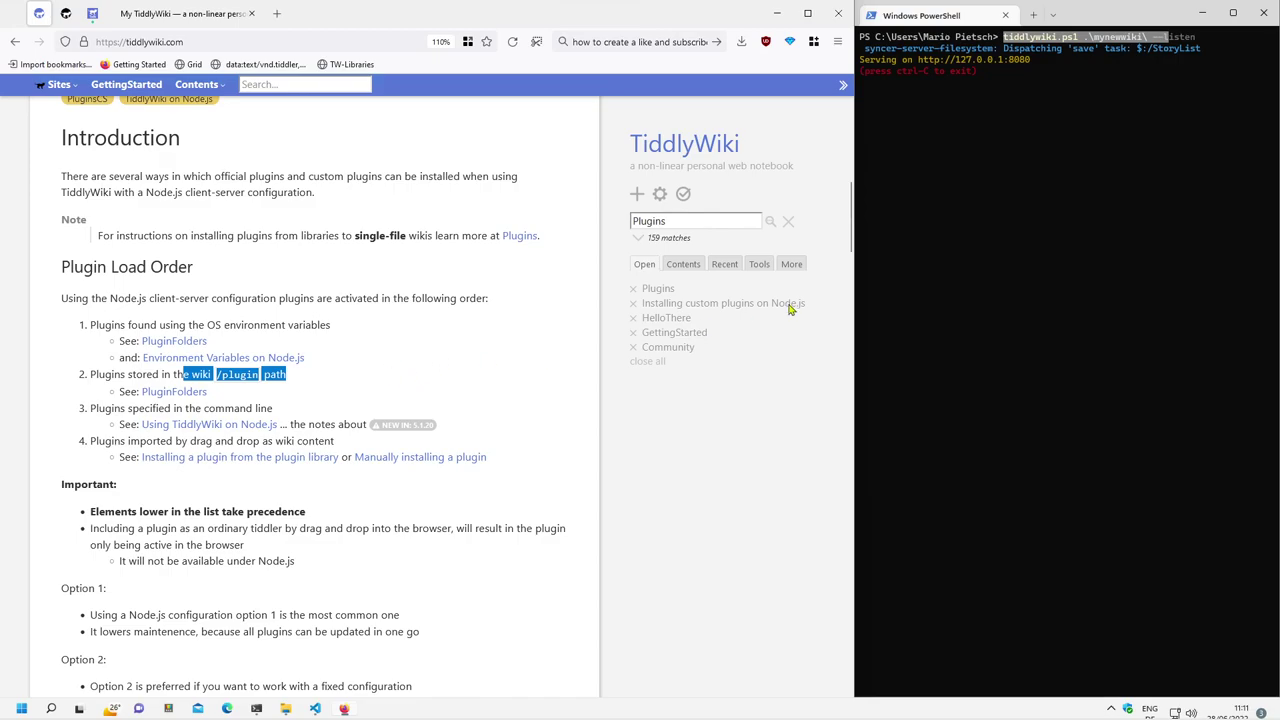
click(1152, 118)
double_click(1116, 38)
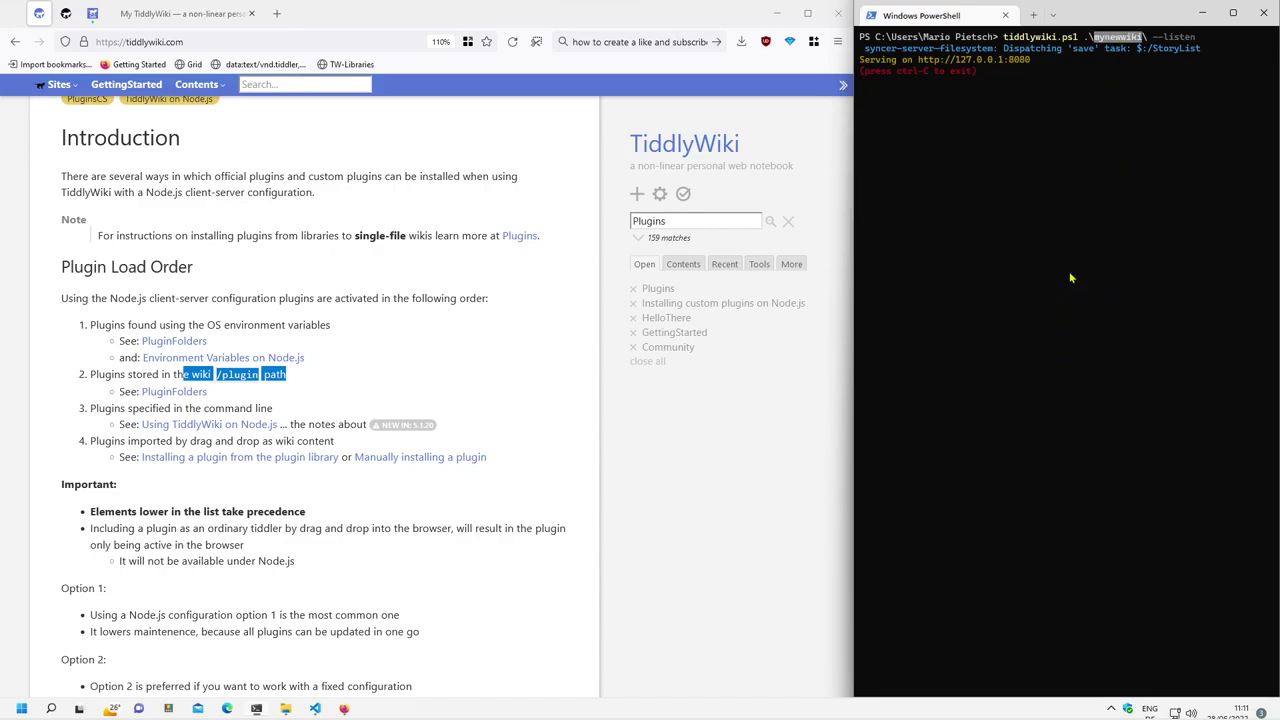
click(296, 404)
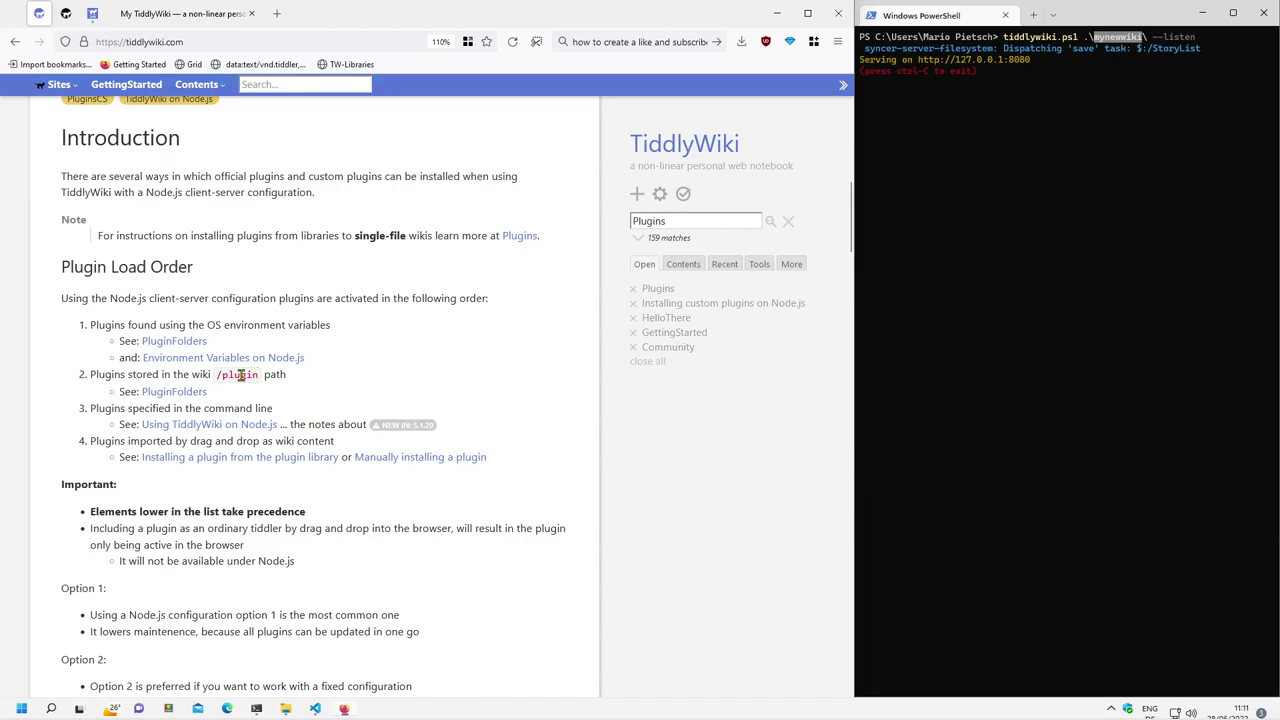
drag(240, 408, 138, 410)
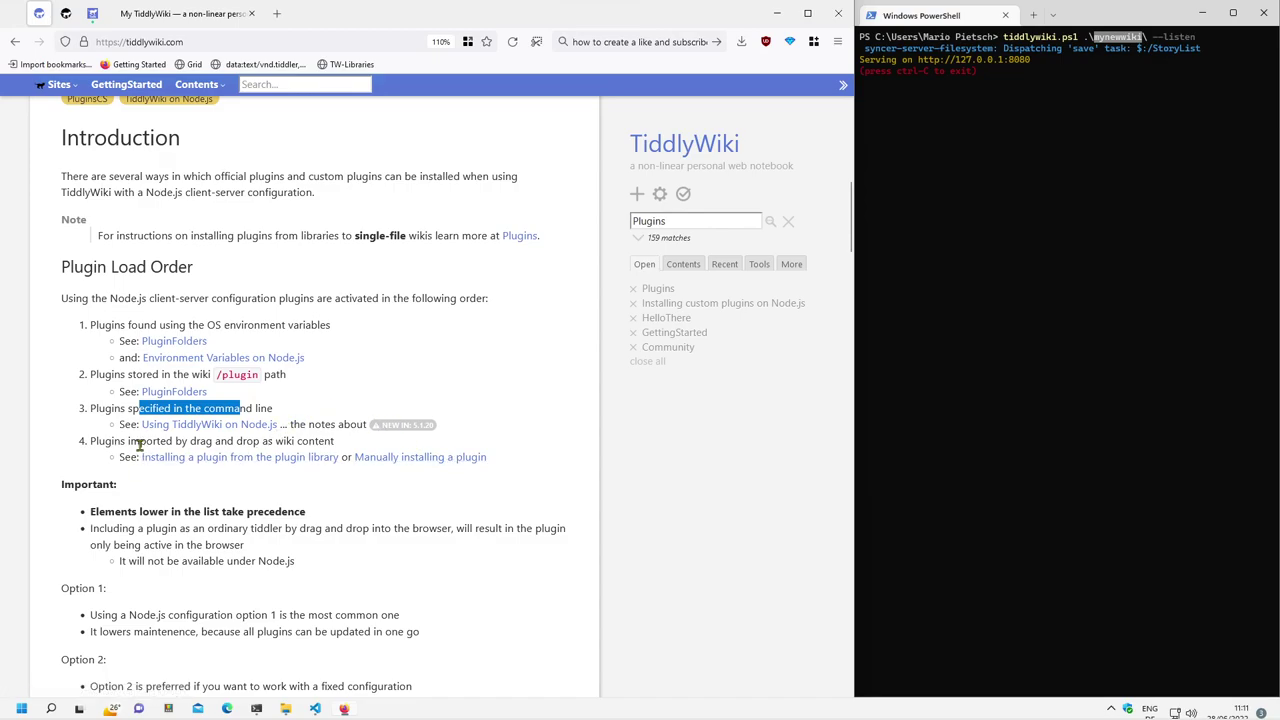
drag(140, 442, 157, 442)
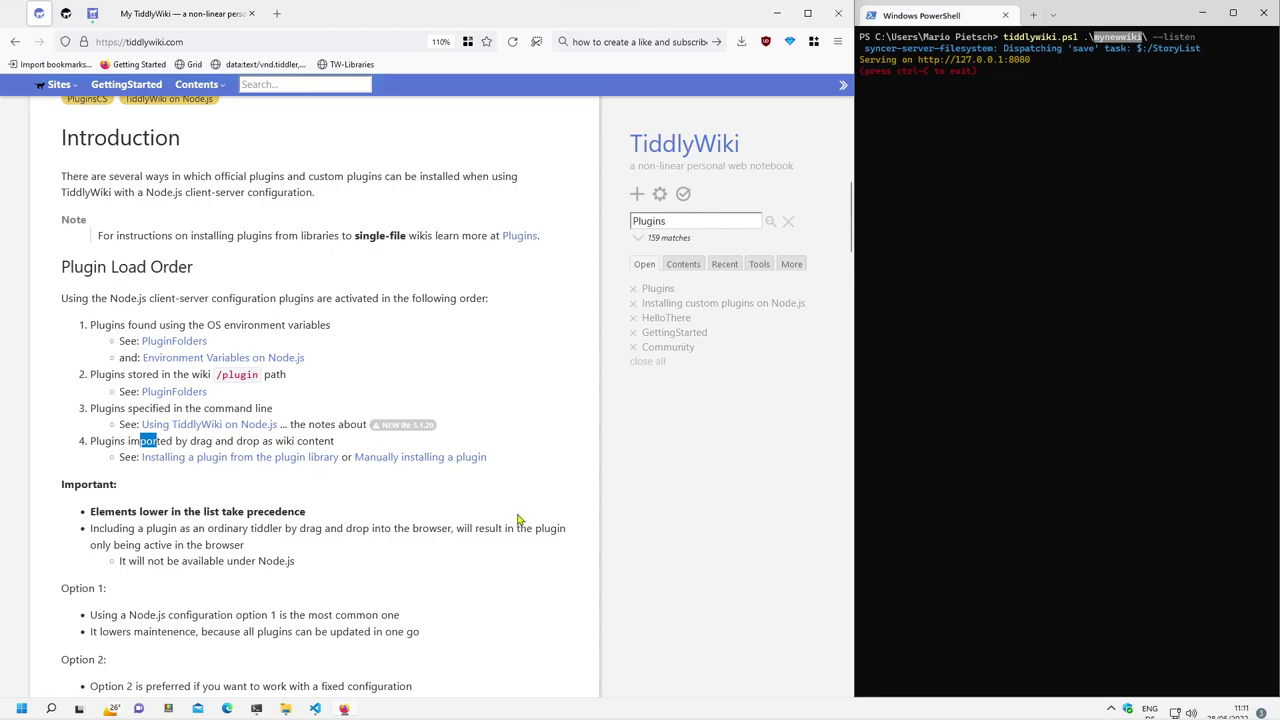
scroll(437, 449, down, 1)
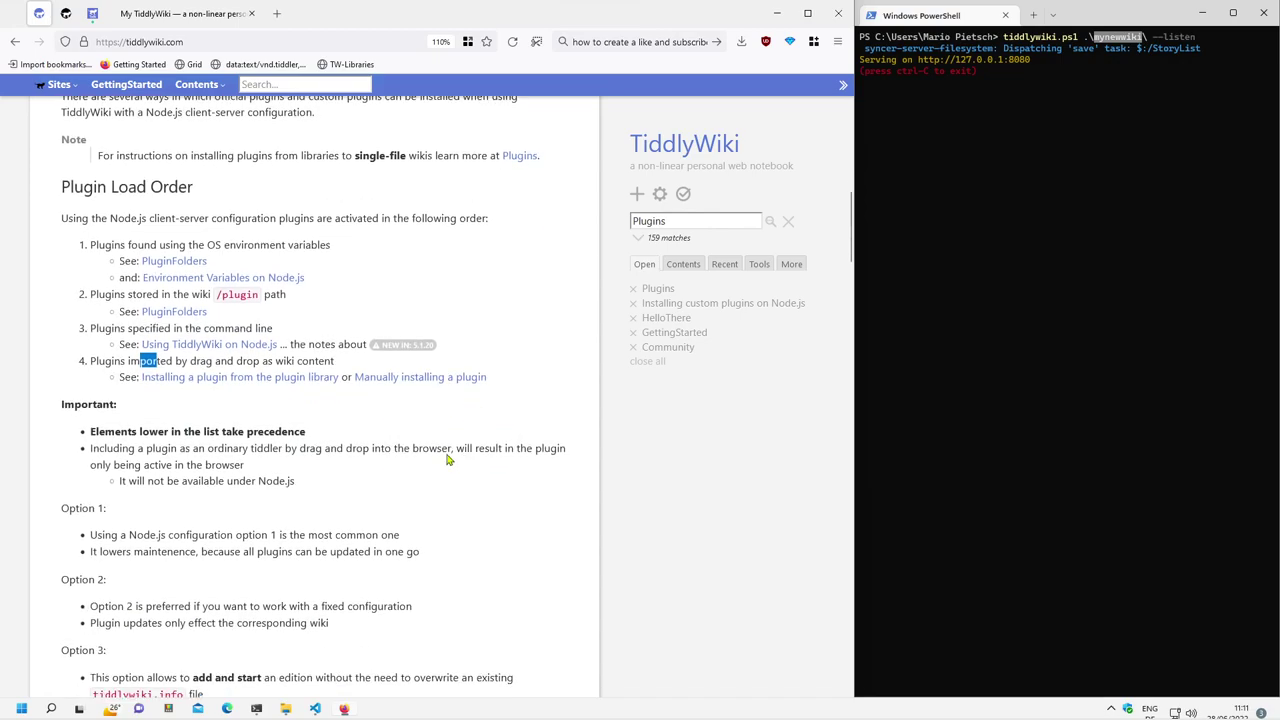
drag(326, 442, 66, 434)
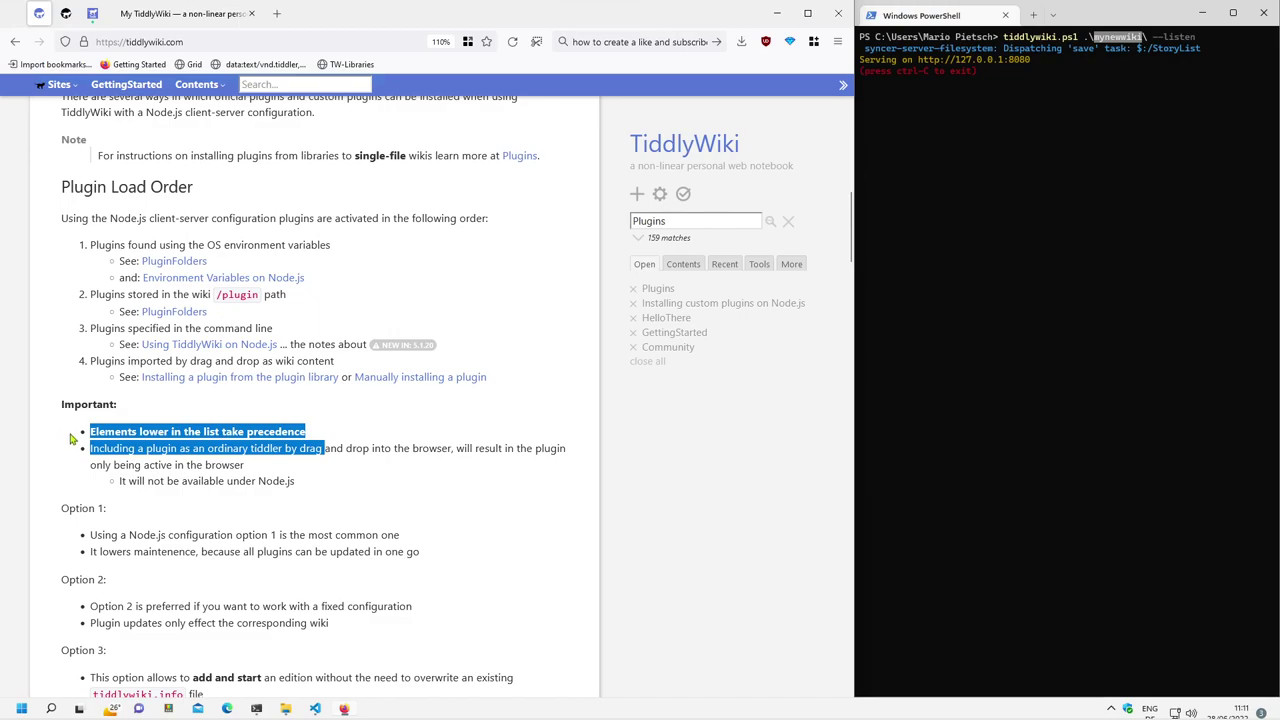
click(380, 444)
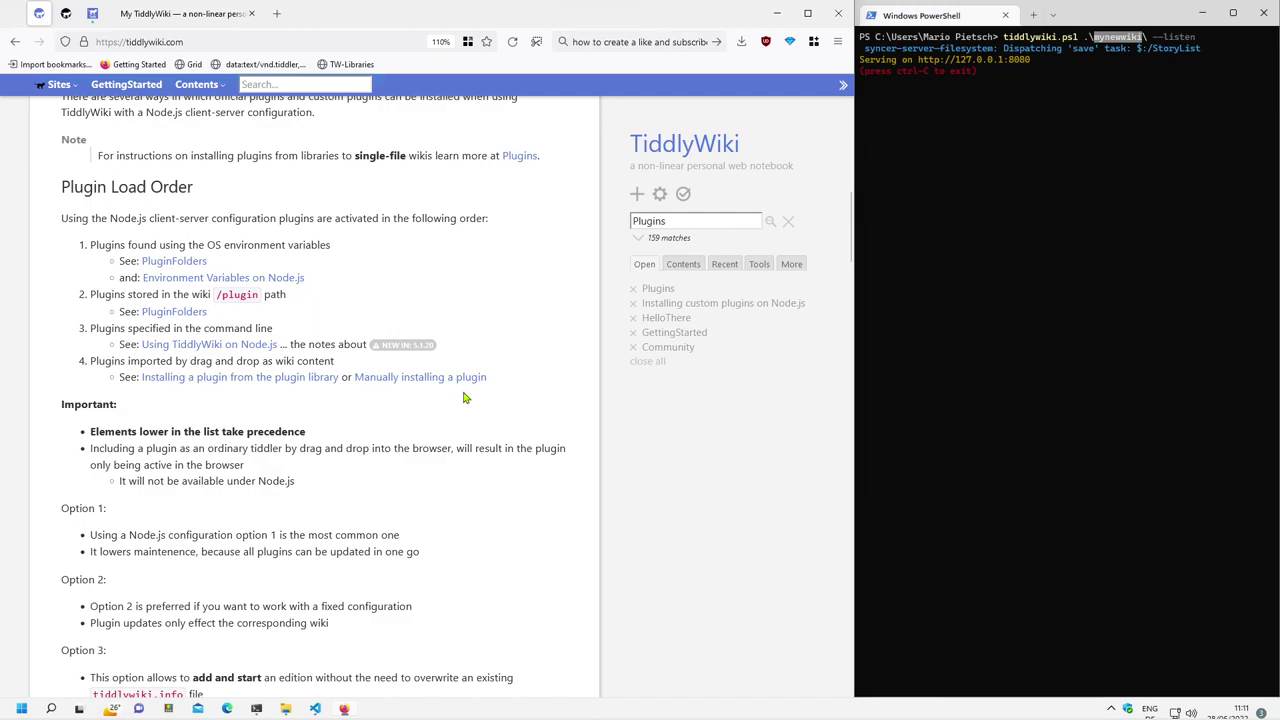
Switch to the local wiki at 127.0.0.1:8080 and reload it.
scroll(543, 357, up, 5)
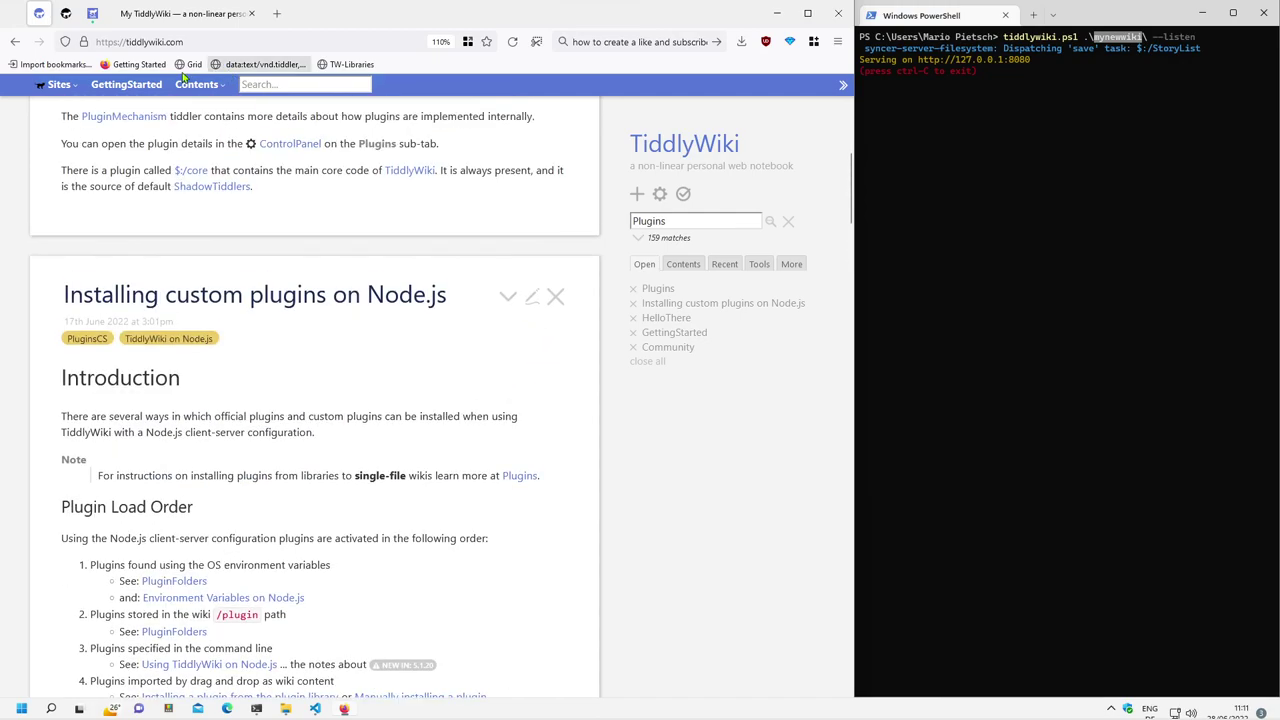
click(165, 24)
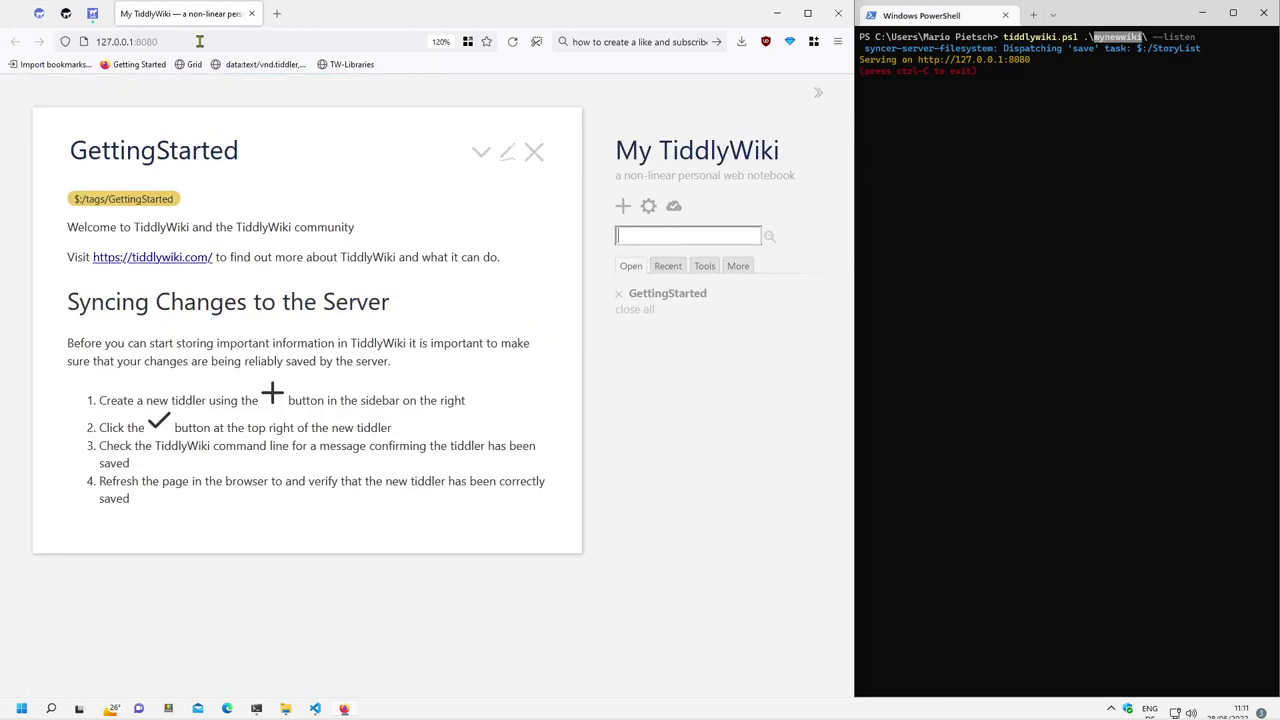
click(514, 42)
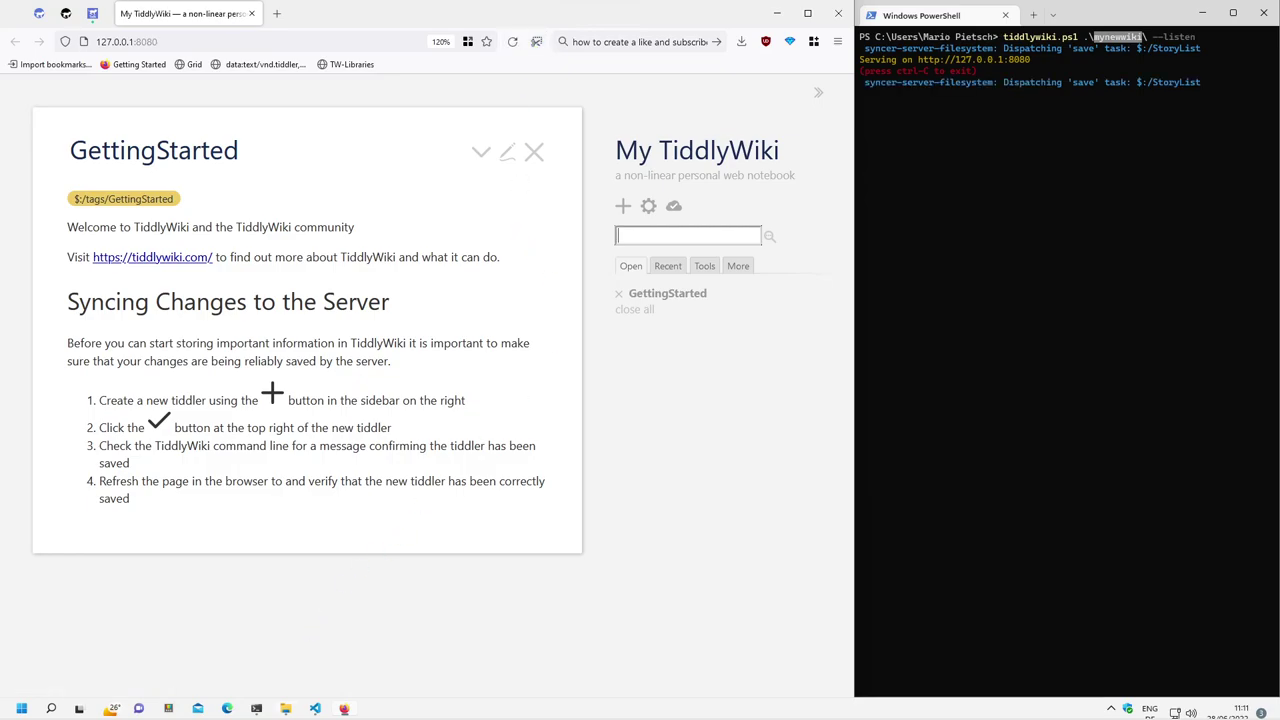
Switch to Visual Studio Code, restore the "tiddlywiki/menubar" entry in the plugins list of tiddlywiki.info, and save the file.
click(315, 708)
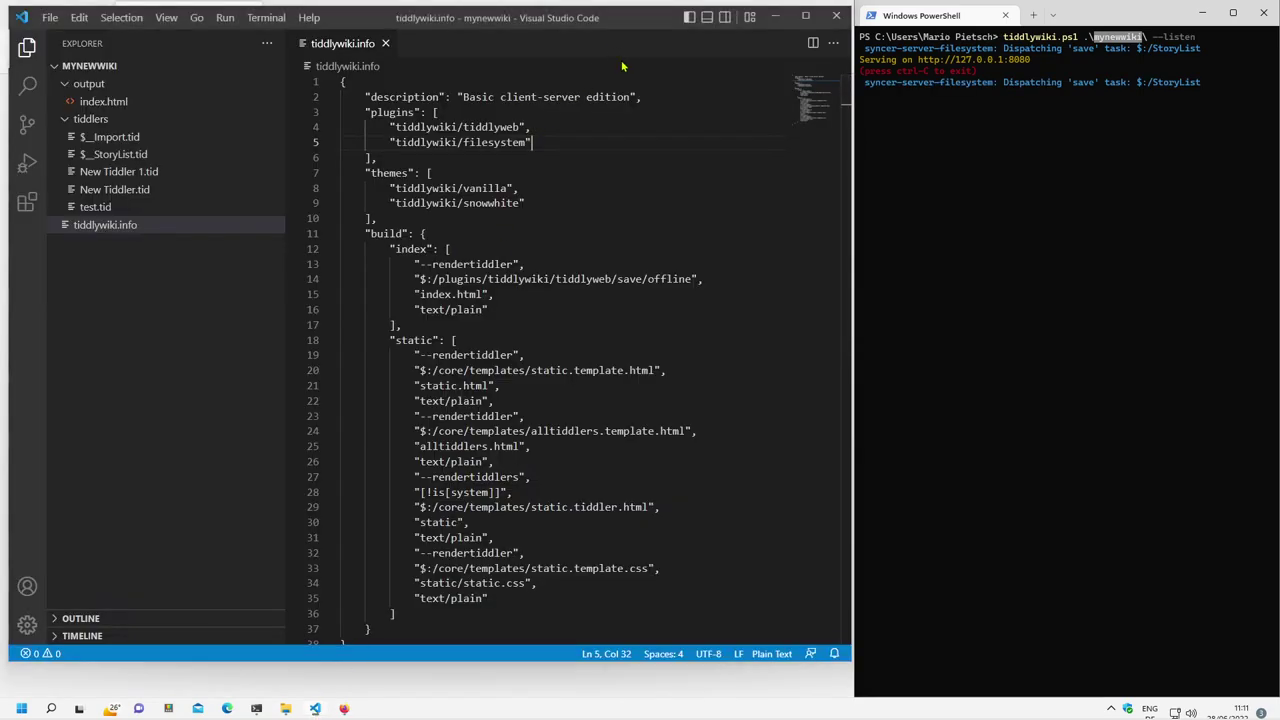
key(ctrl+z)
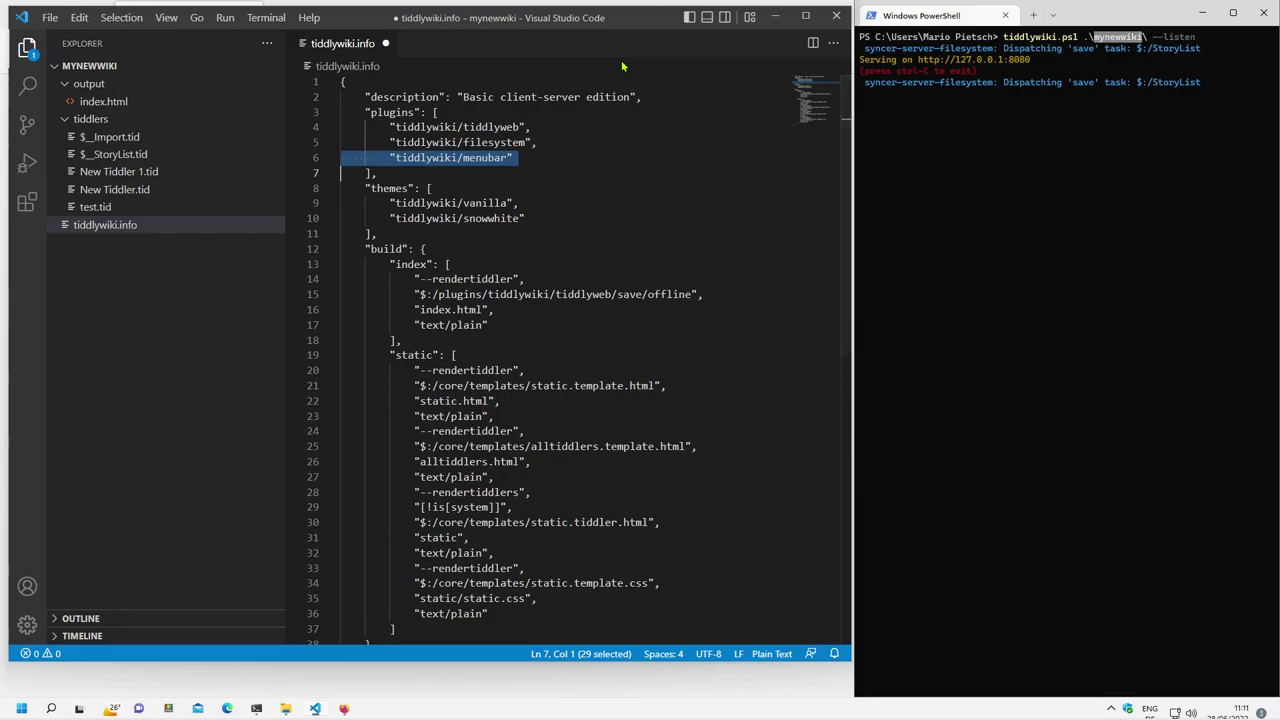
key(ctrl+s)
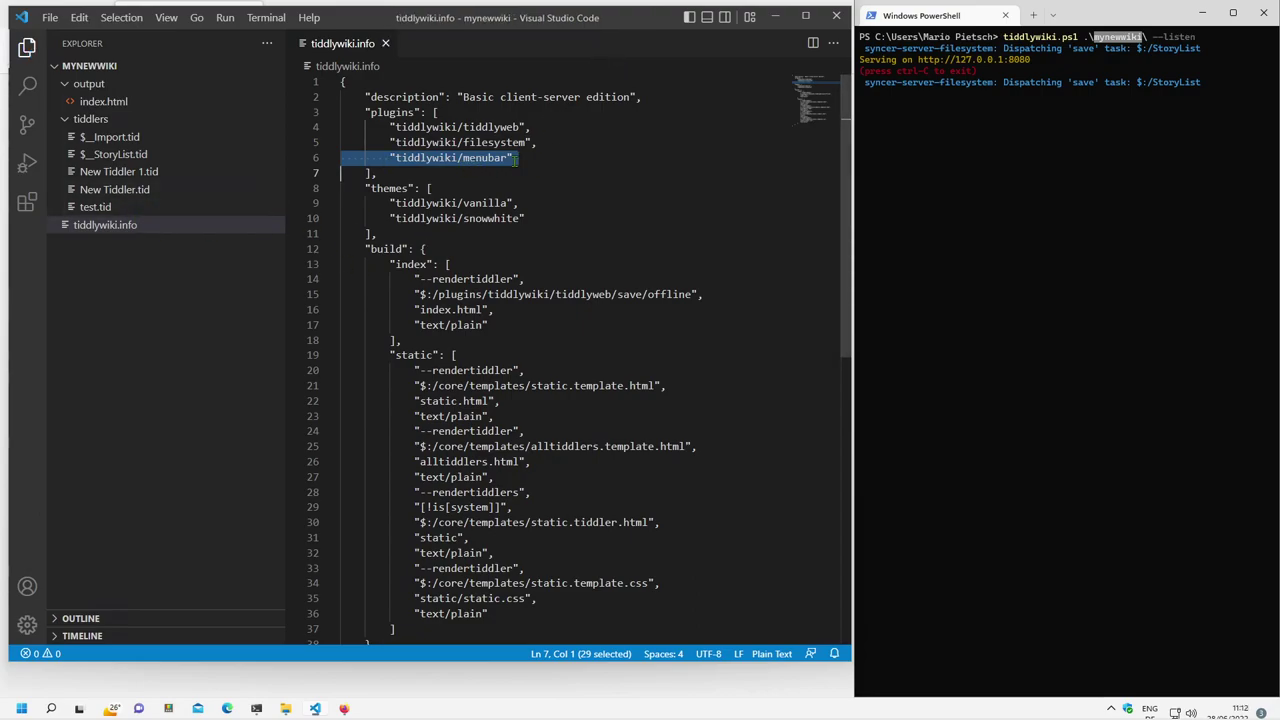
Restart the PowerShell server with tiddlywiki.ps1 .\mynewwiki\ --listen, and reload the local wiki in Firefox.
click(955, 400)
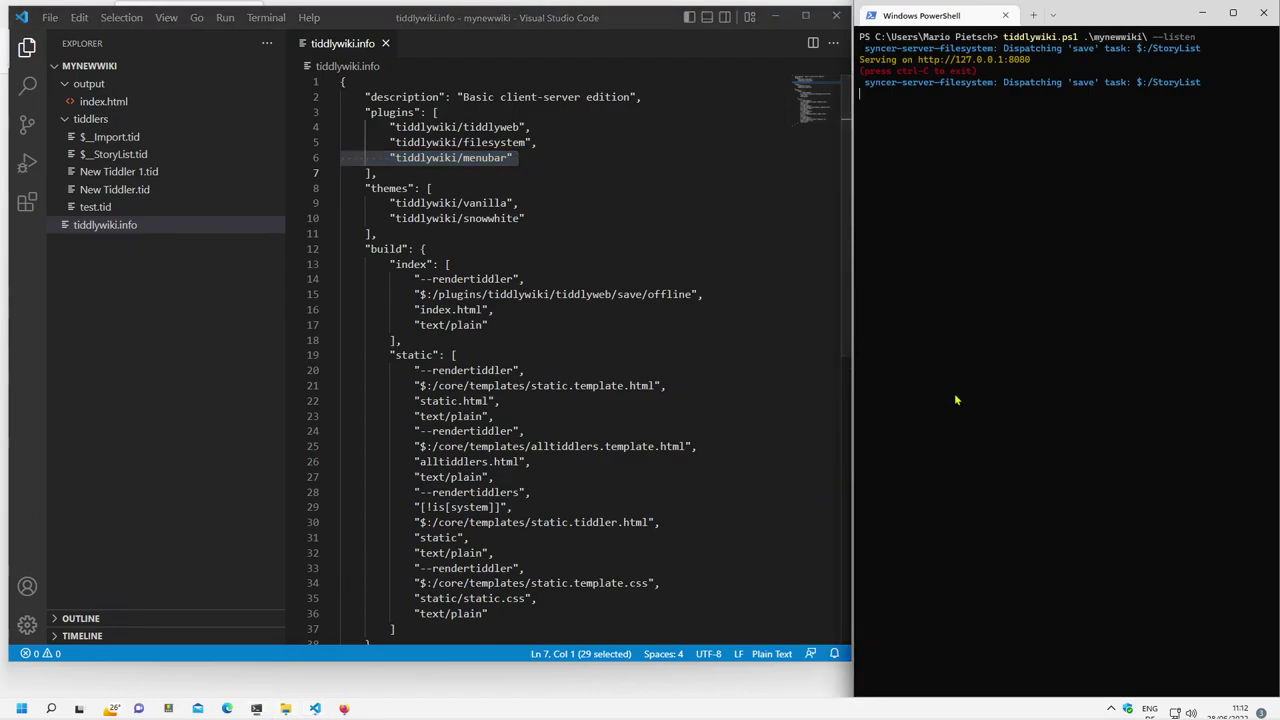
key(ctrl+c)
key(ctrl+c)
key(ctrl+c)
key(Up)
key(Return)
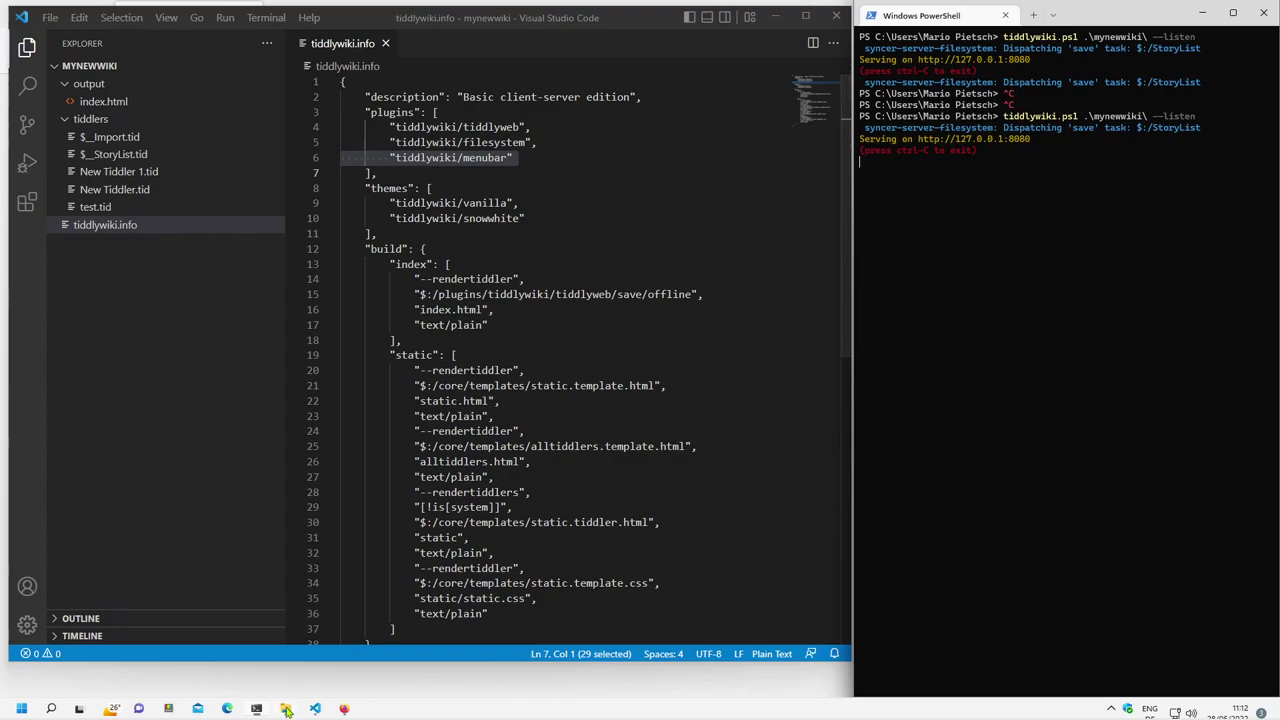
click(343, 708)
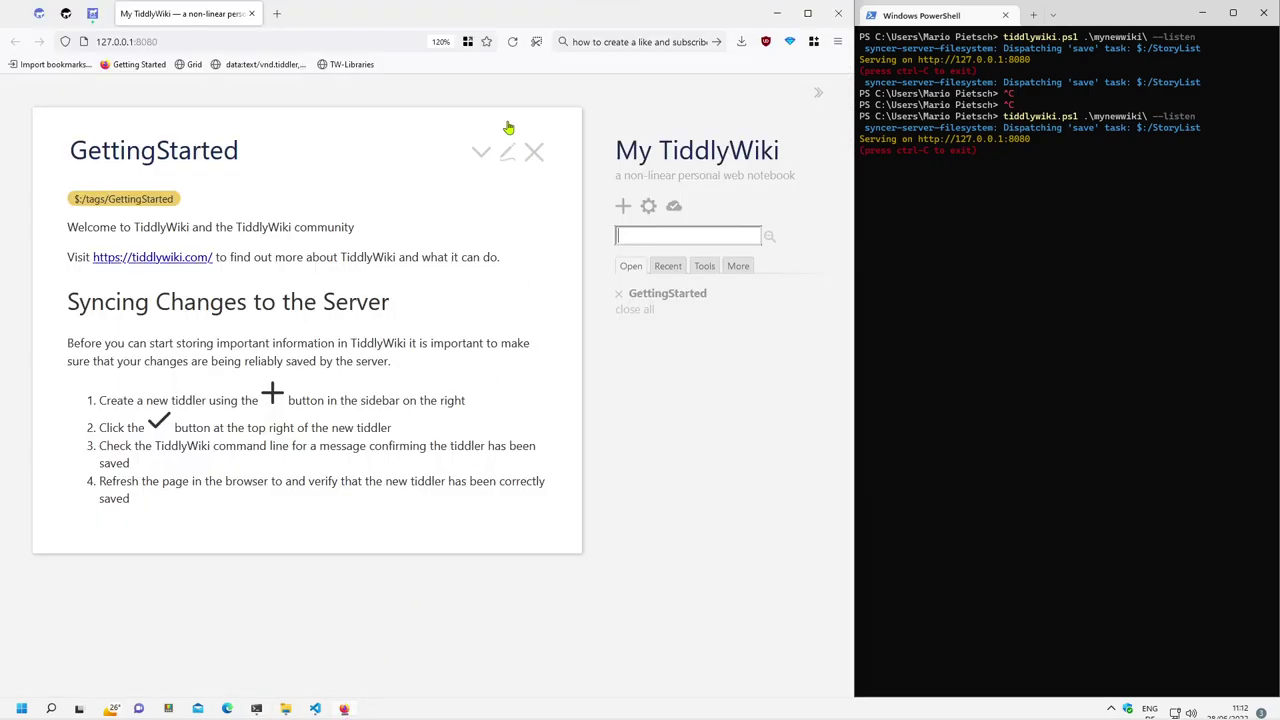
click(512, 41)
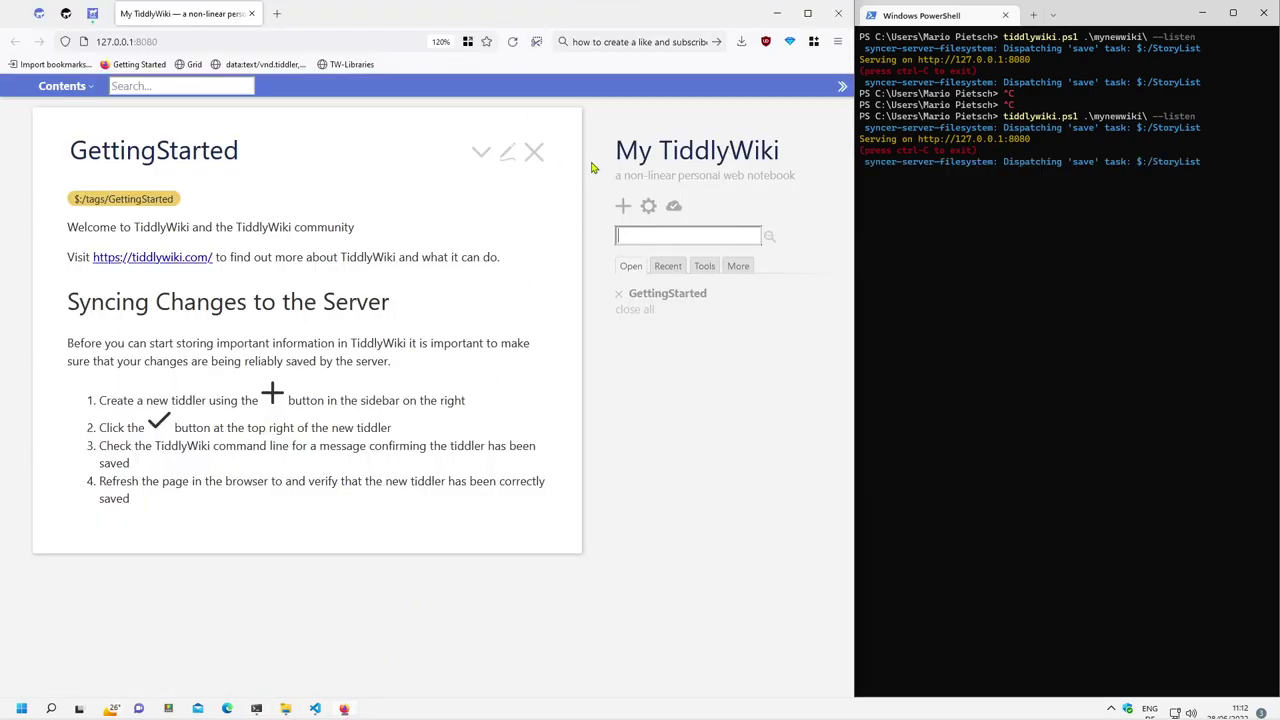
Expand the Menu Bar entry among the control panel's installed plugins and open its $:/plugins/tiddlywiki/menubar tiddler.
click(646, 207)
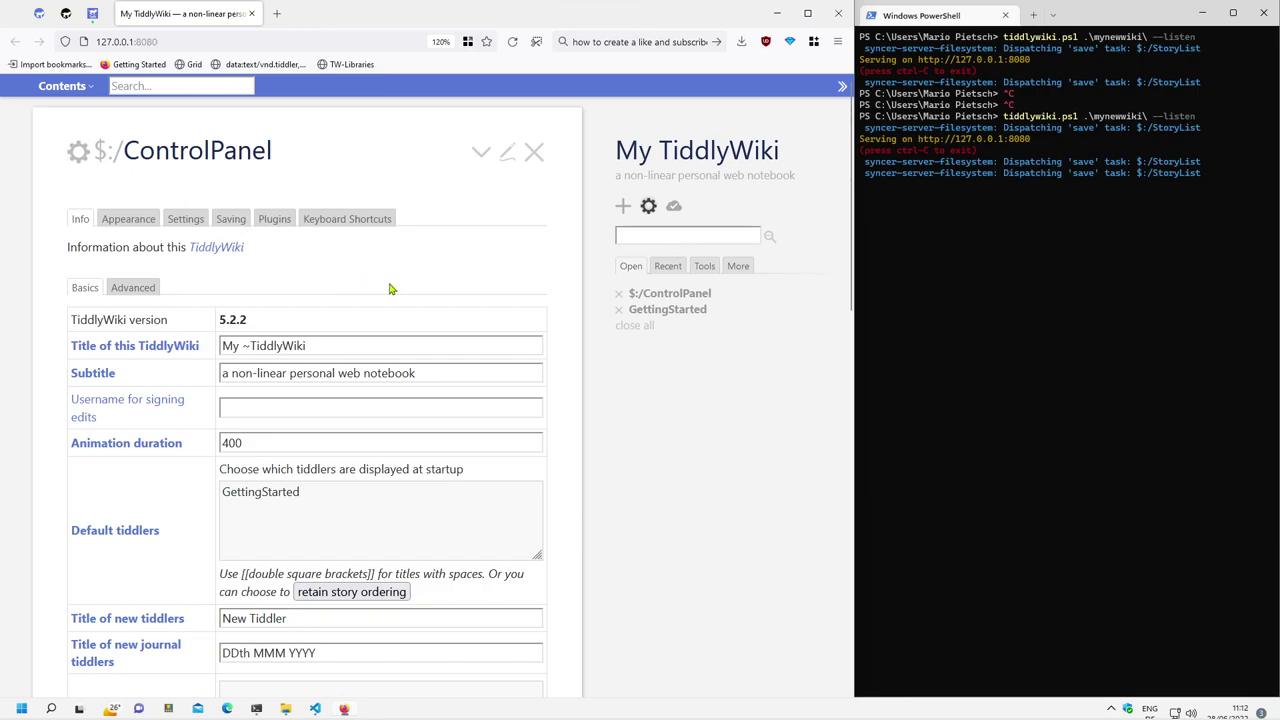
scroll(420, 240, down, 1)
scroll(410, 228, up, 1)
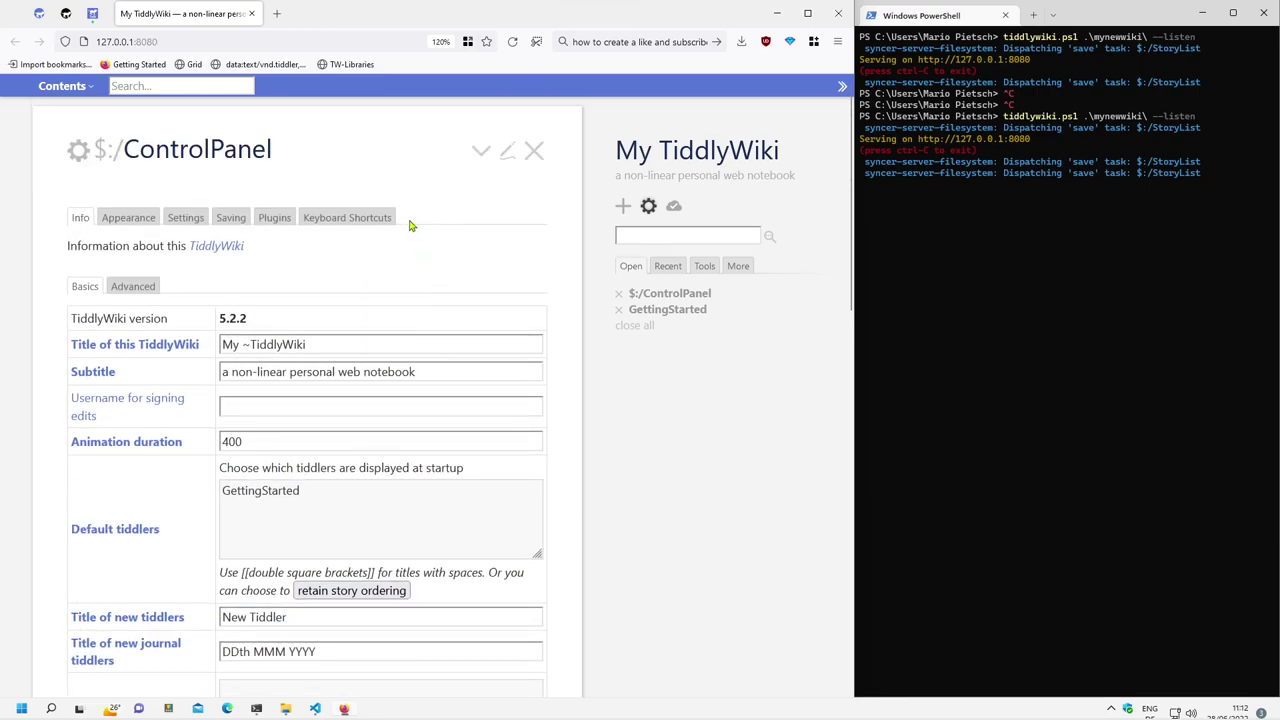
click(287, 220)
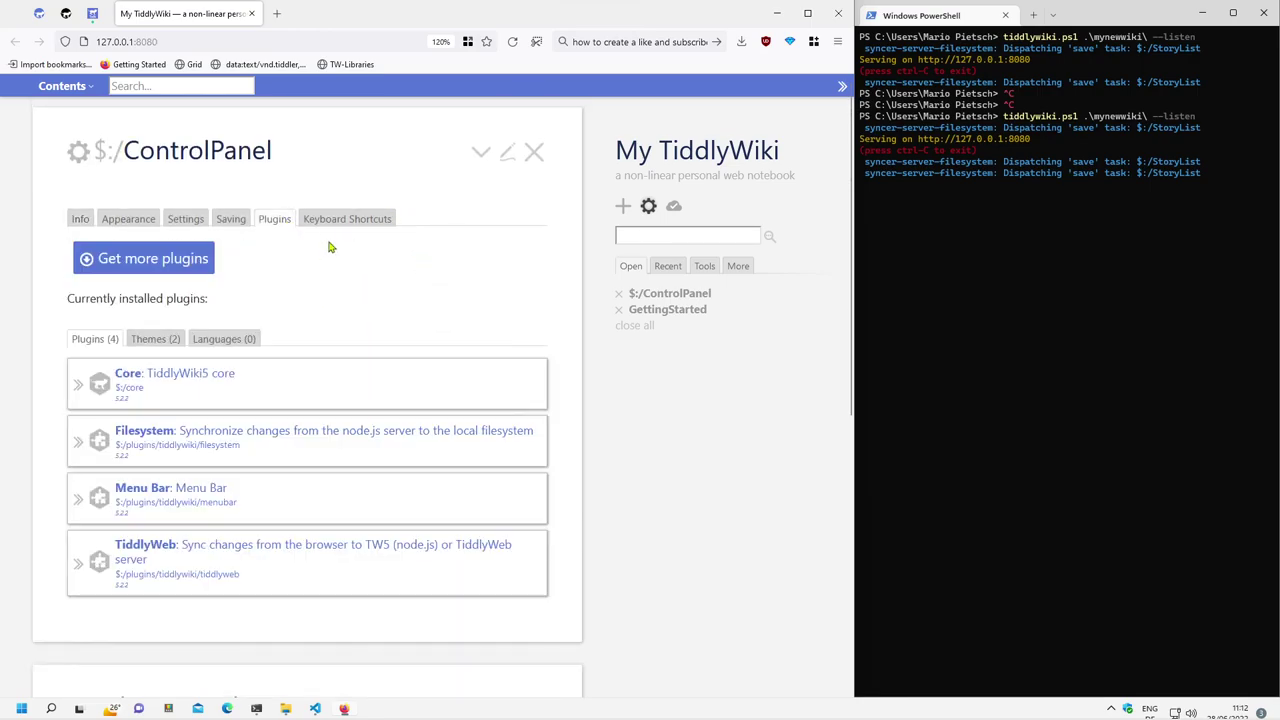
click(80, 500)
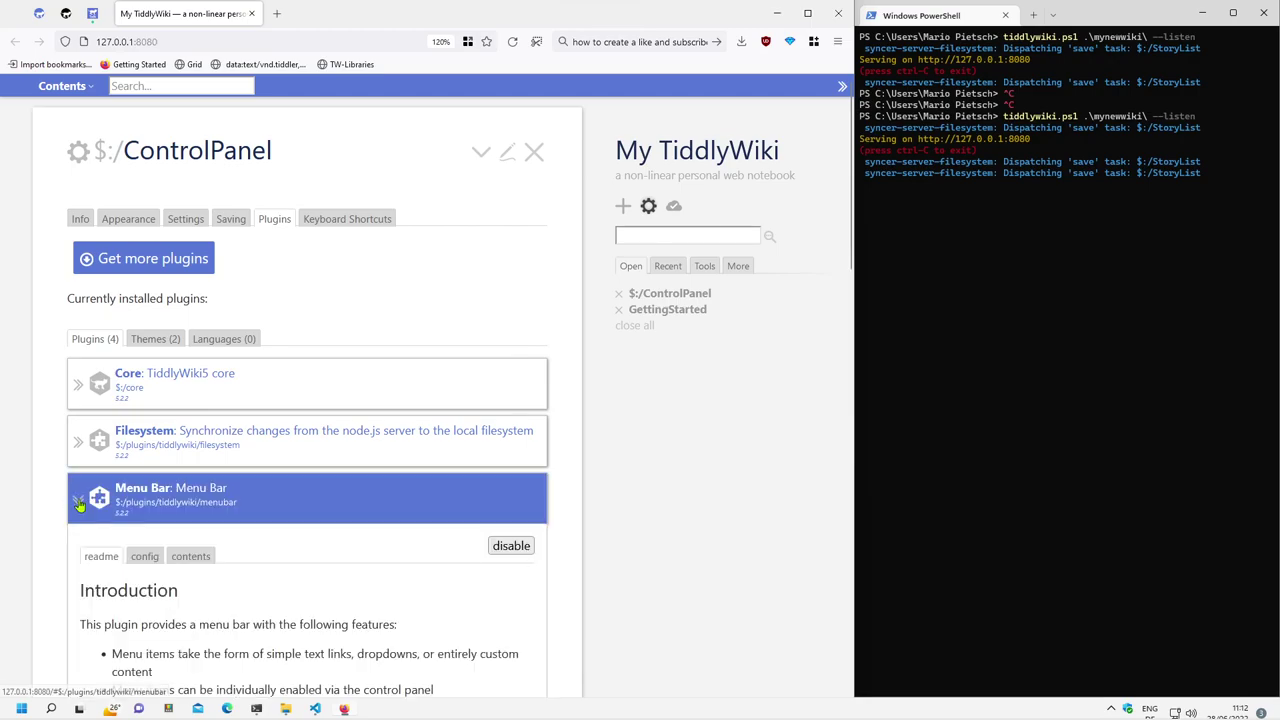
click(307, 503)
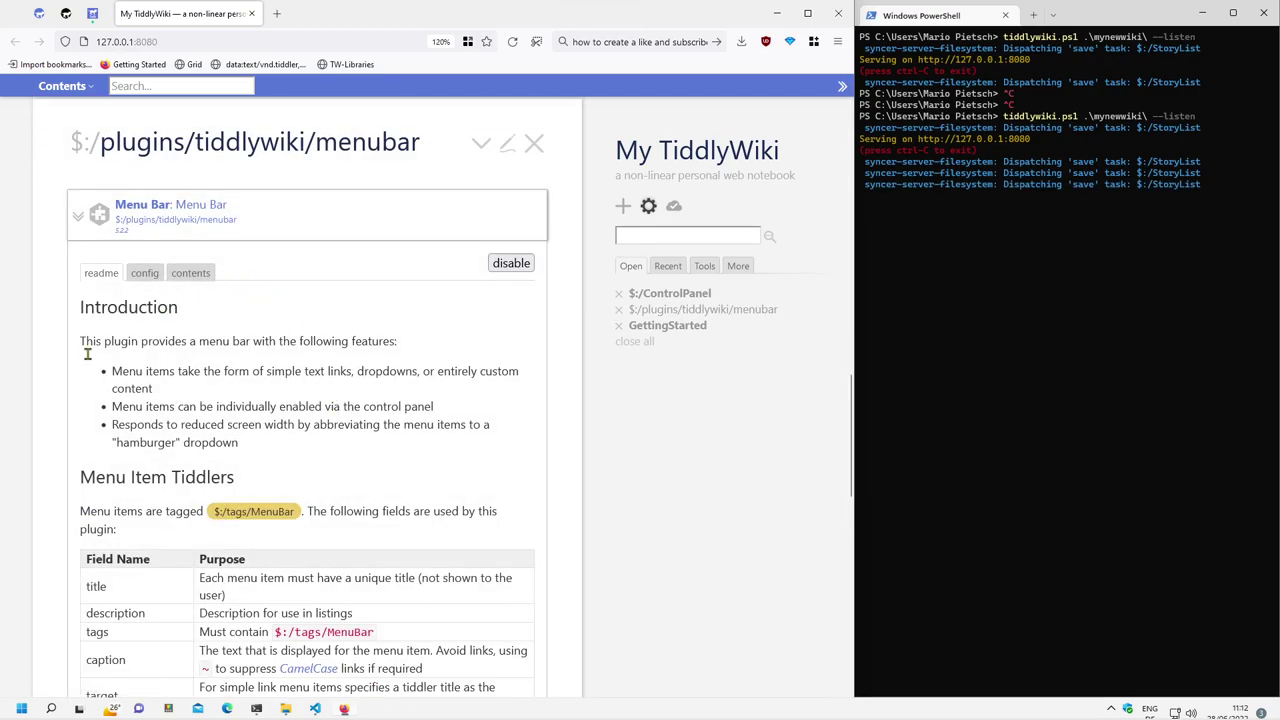
Review the list of shadow tiddlers contained in the $:/plugins/tiddlywiki/menubar plugin.
click(189, 274)
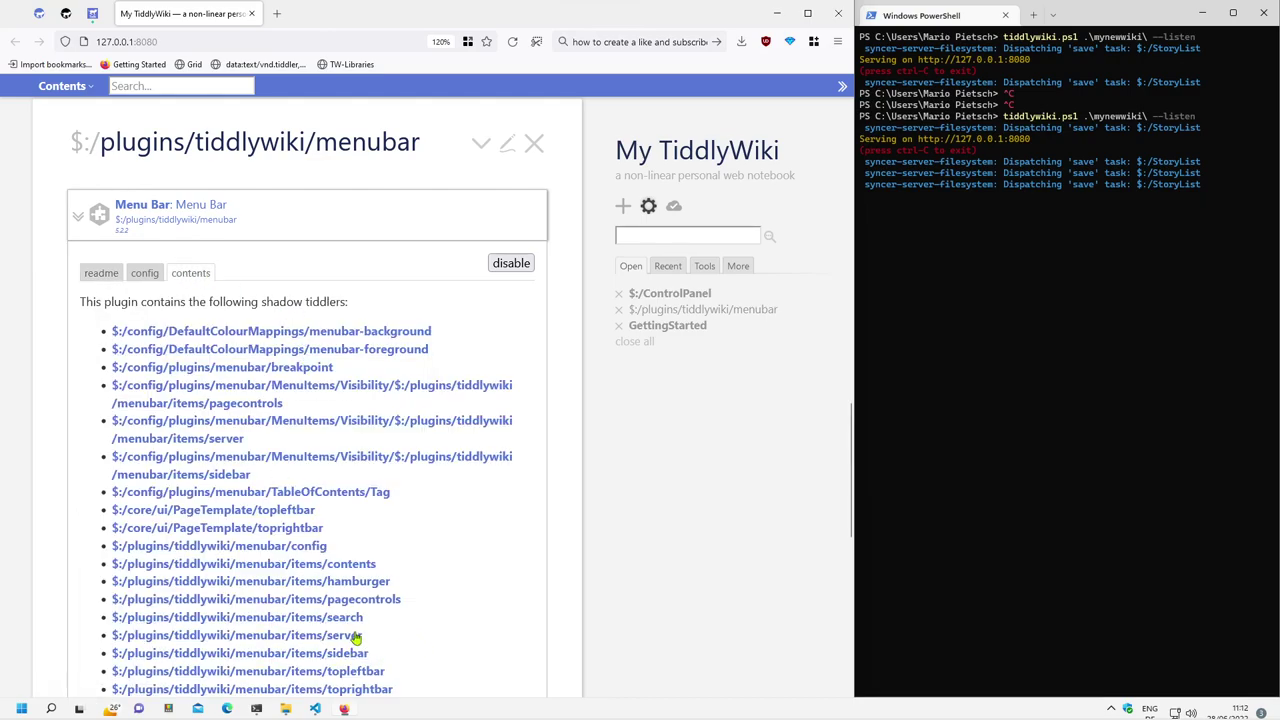
scroll(541, 522, down, 1)
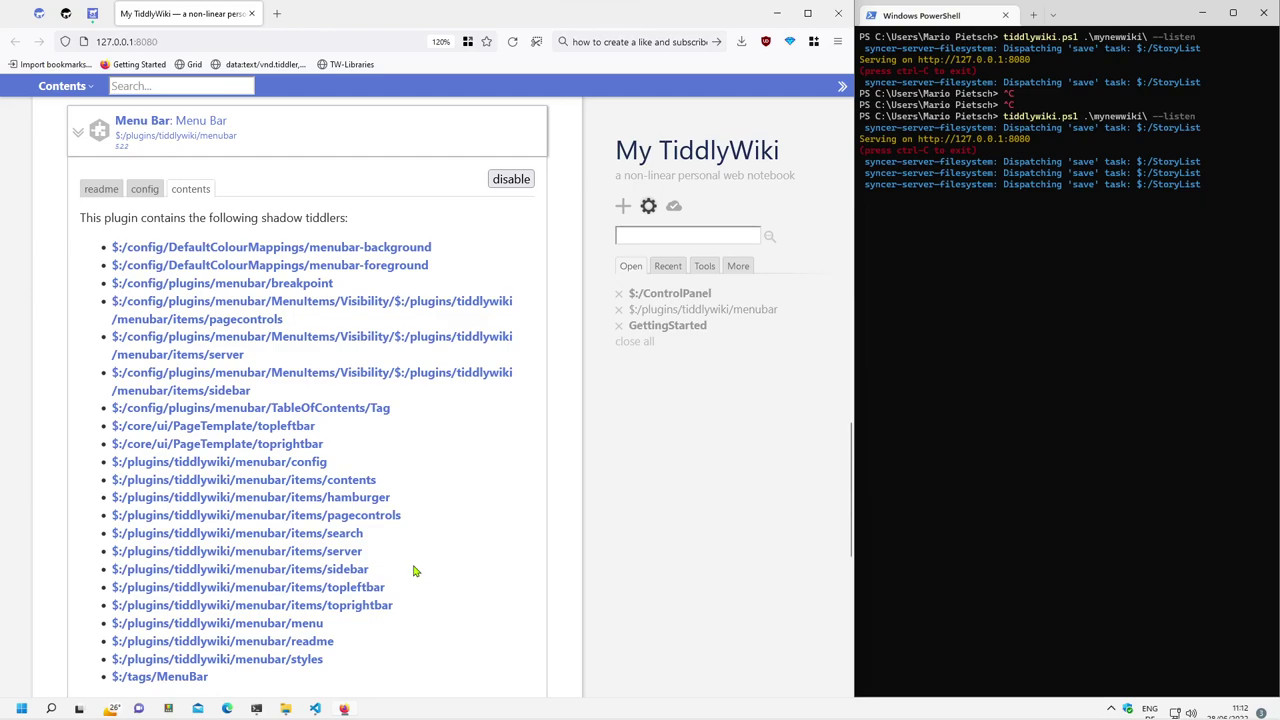
scroll(500, 497, up, 3)
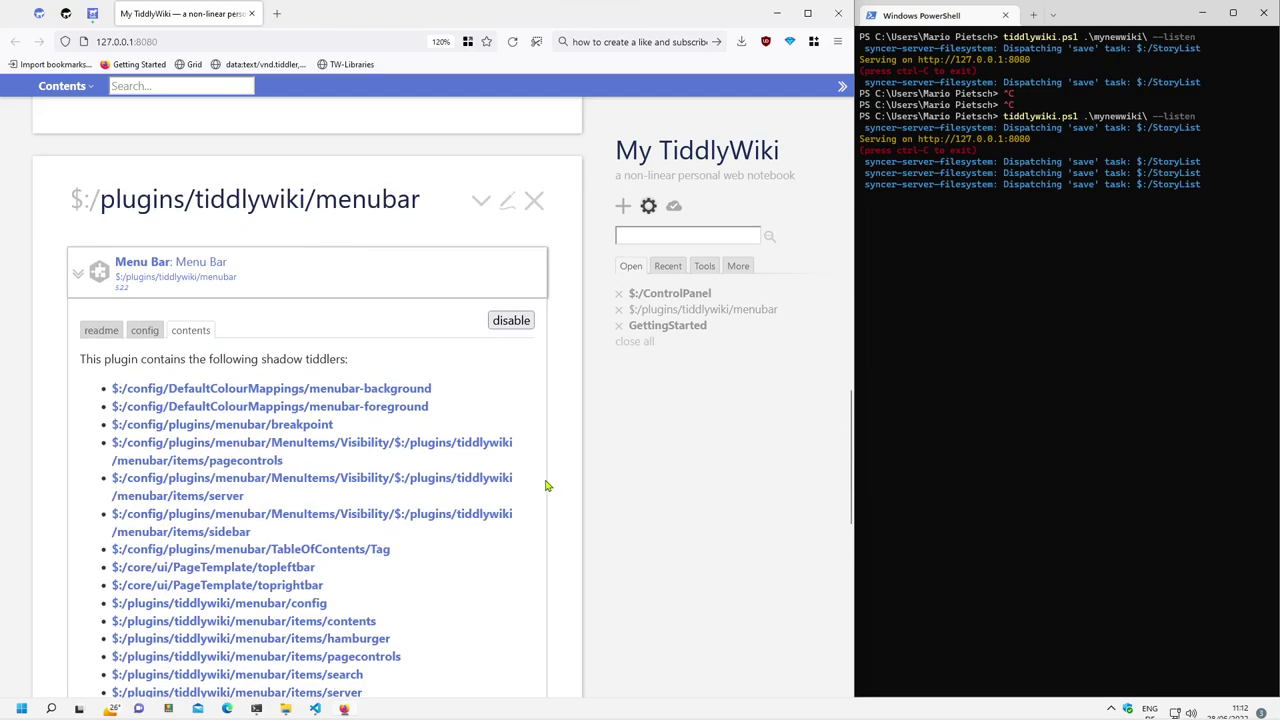
Switch to the tiddlywiki.com page and read the Plugin Load Order section of "Installing custom plugins on Node.js".
click(38, 13)
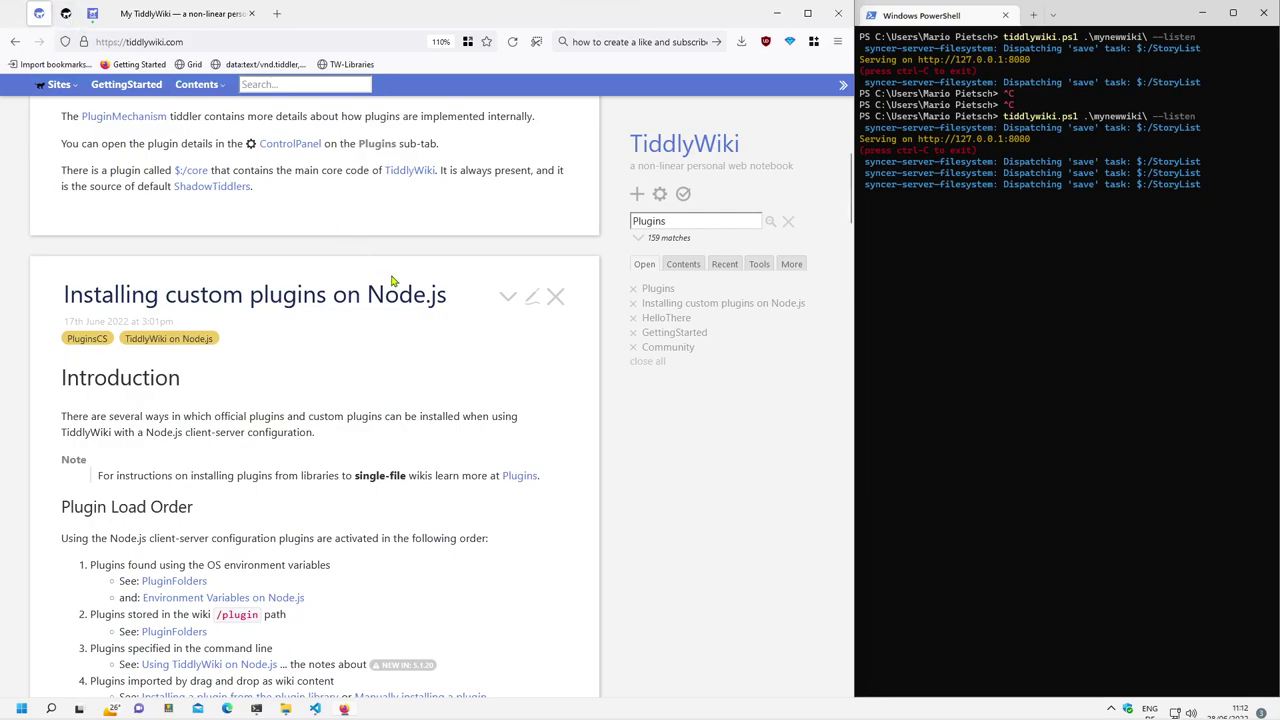
scroll(457, 318, down, 3)
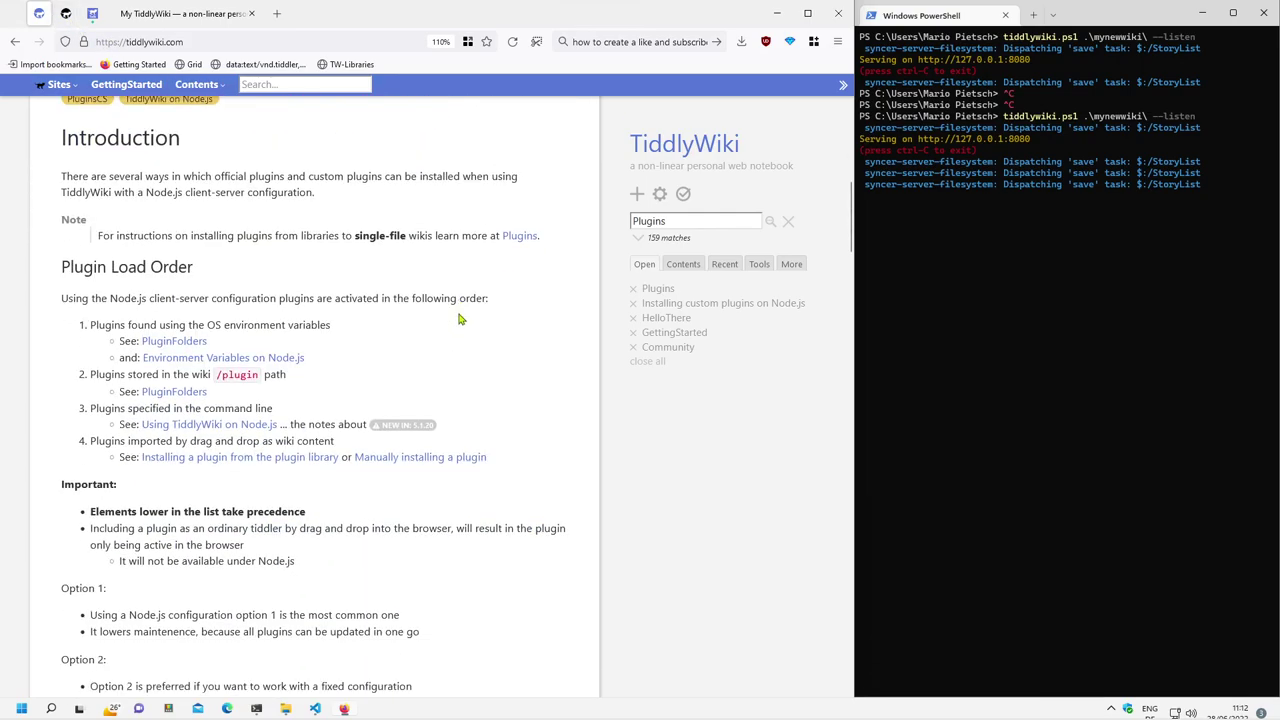
scroll(457, 316, down, 1)
scroll(389, 318, down, 1)
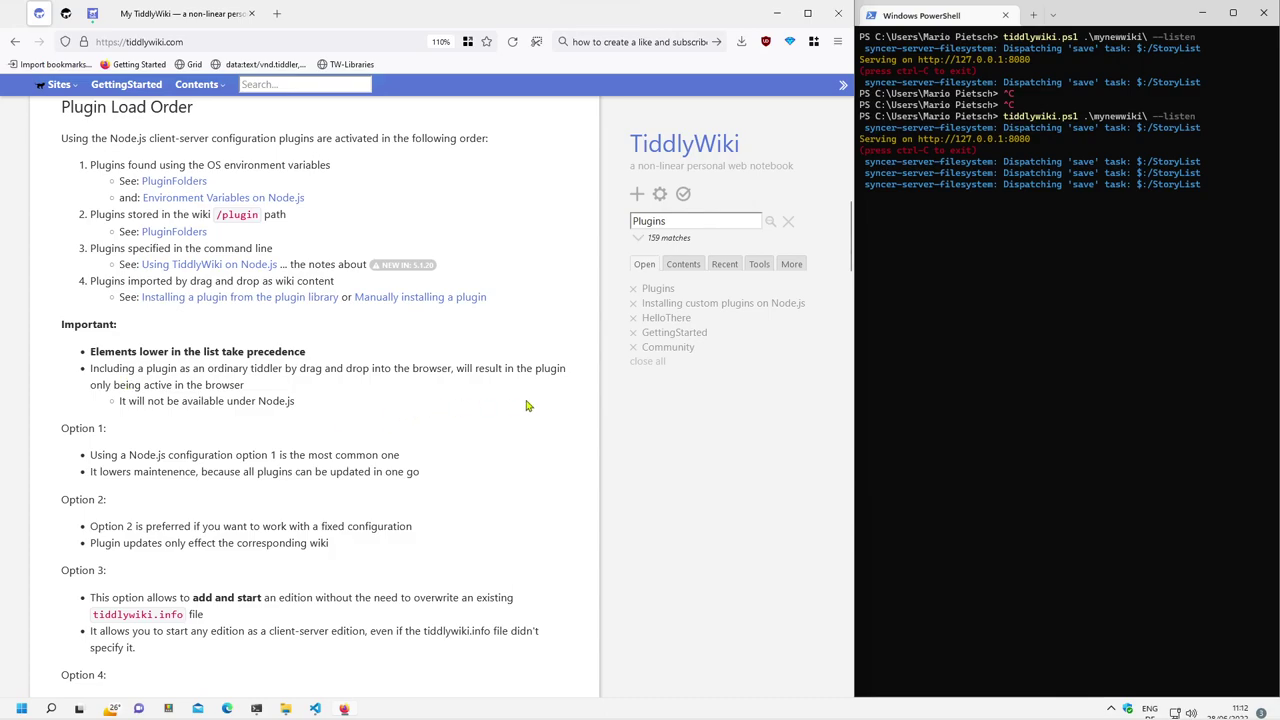
Open the control panel on tiddlywiki.com and review its currently installed plugins.
click(660, 200)
click(250, 206)
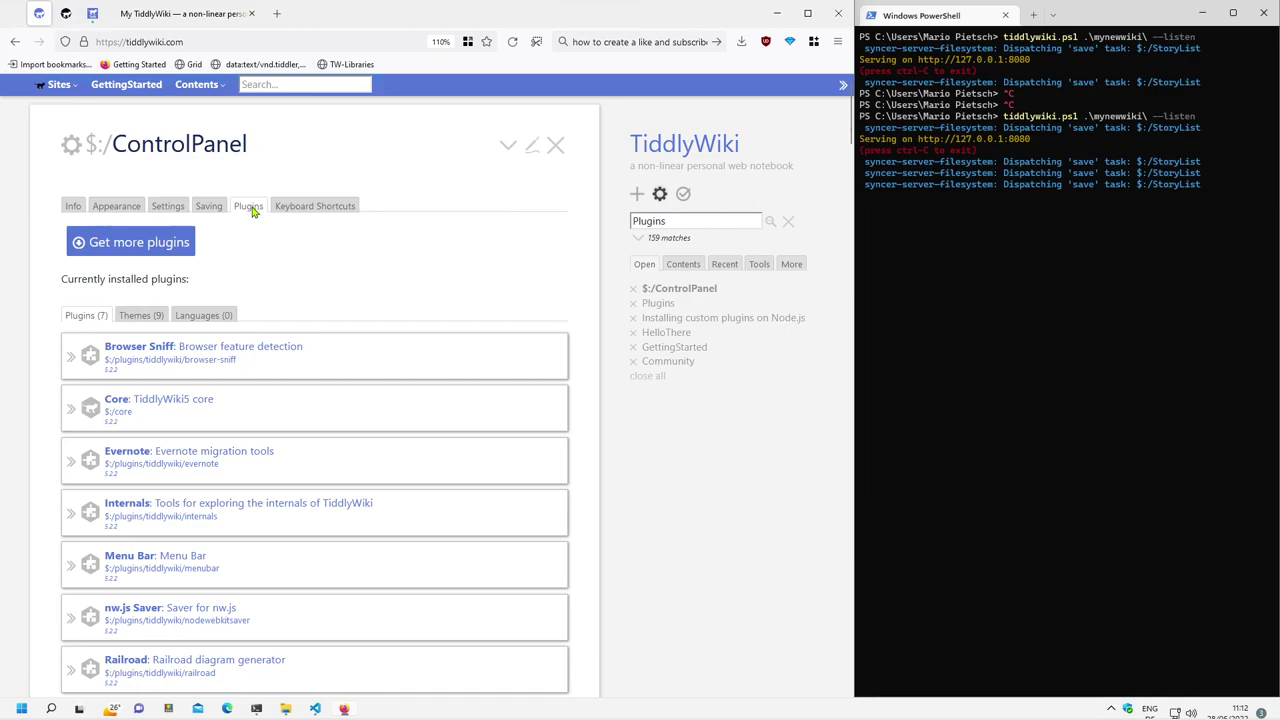
scroll(432, 267, down, 3)
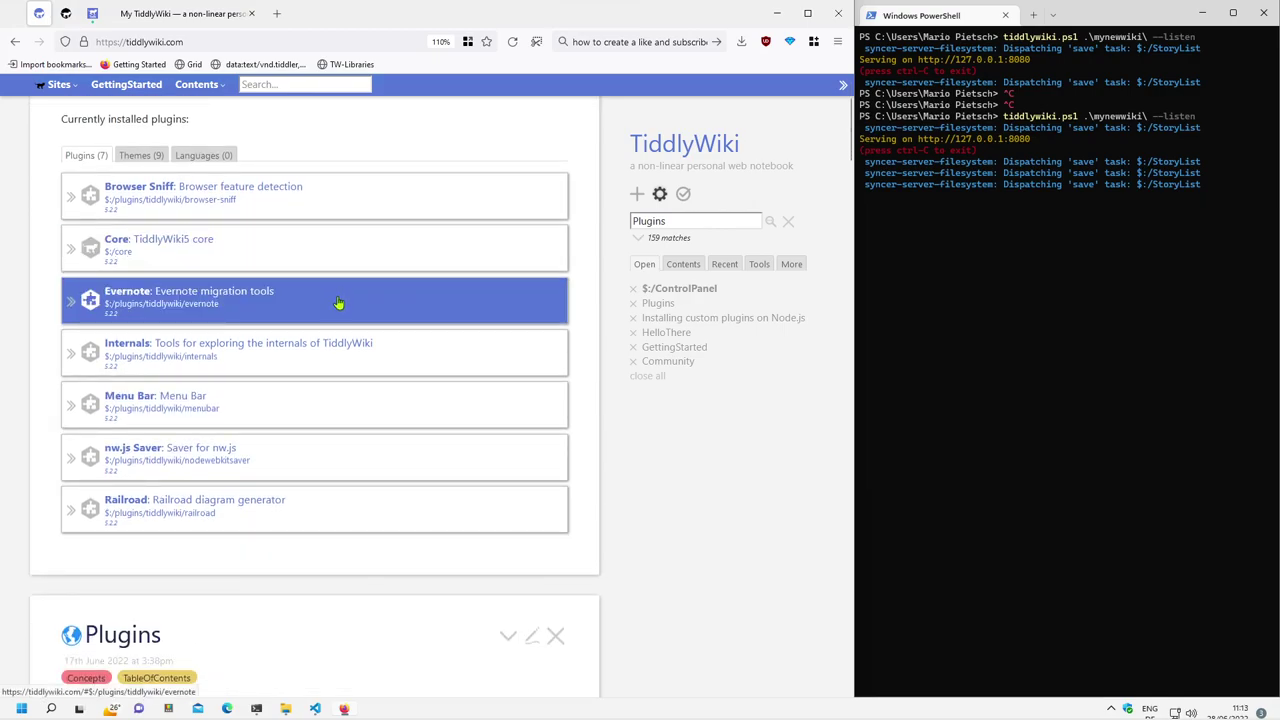
scroll(333, 246, up, 1)
scroll(333, 246, up, 2)
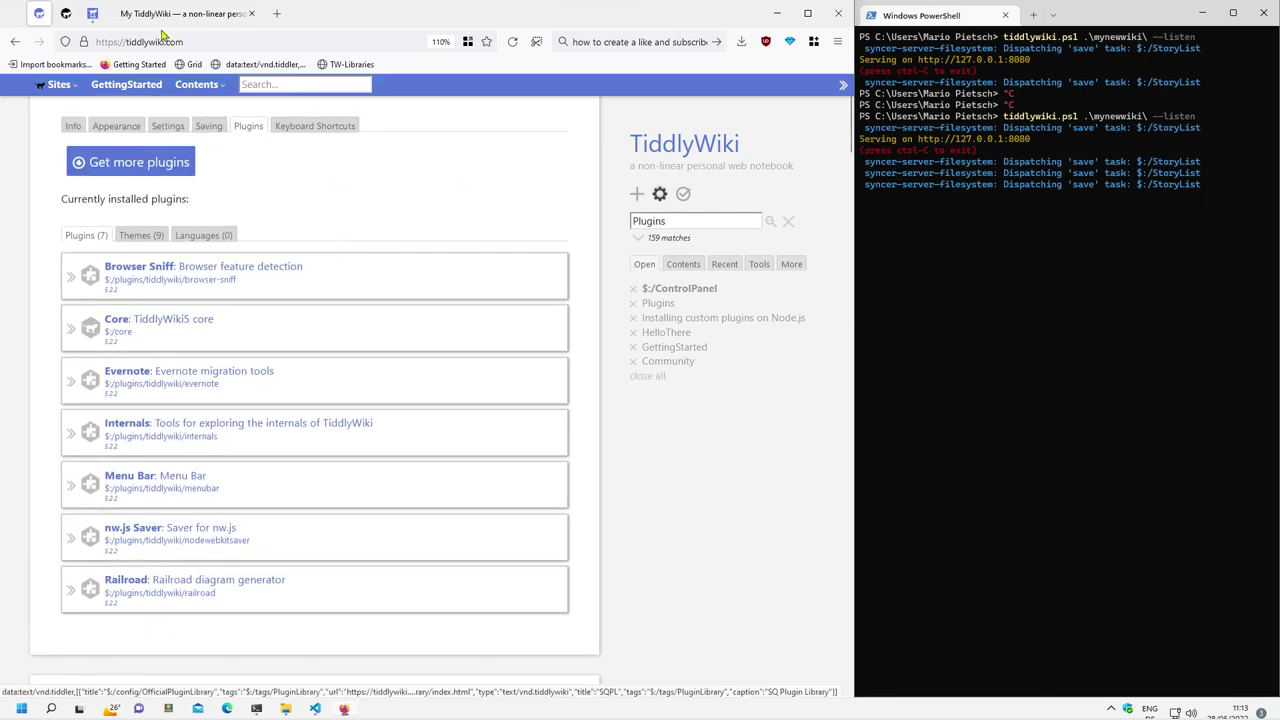
Return to the local wiki's control panel, collapse the Menu Bar entry, and compare its installed plugins list.
click(183, 13)
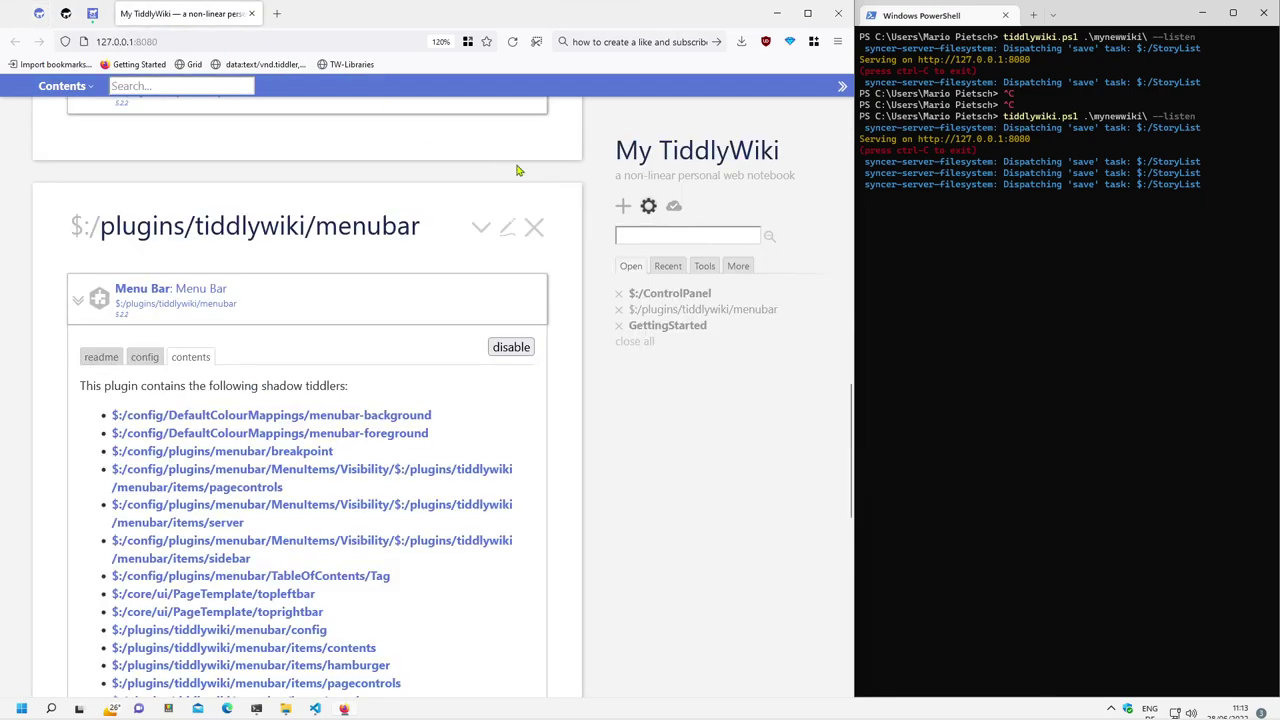
click(647, 208)
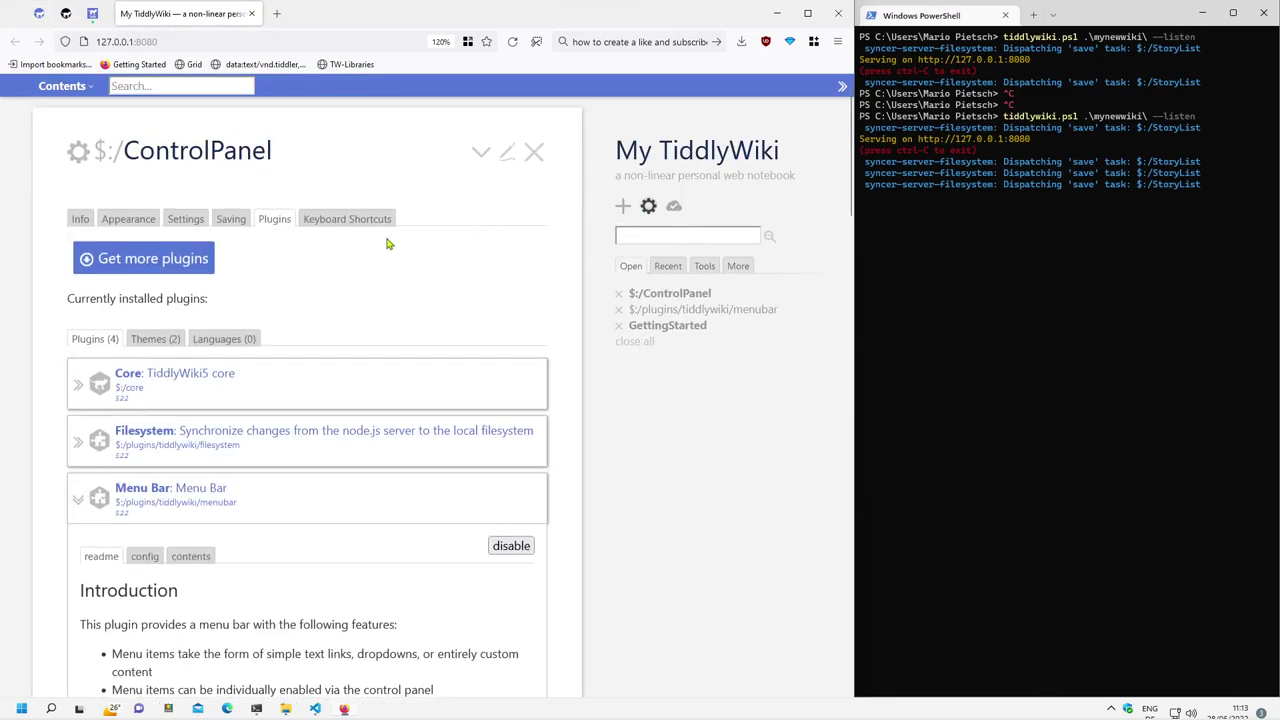
click(90, 500)
scroll(95, 357, up, 12)
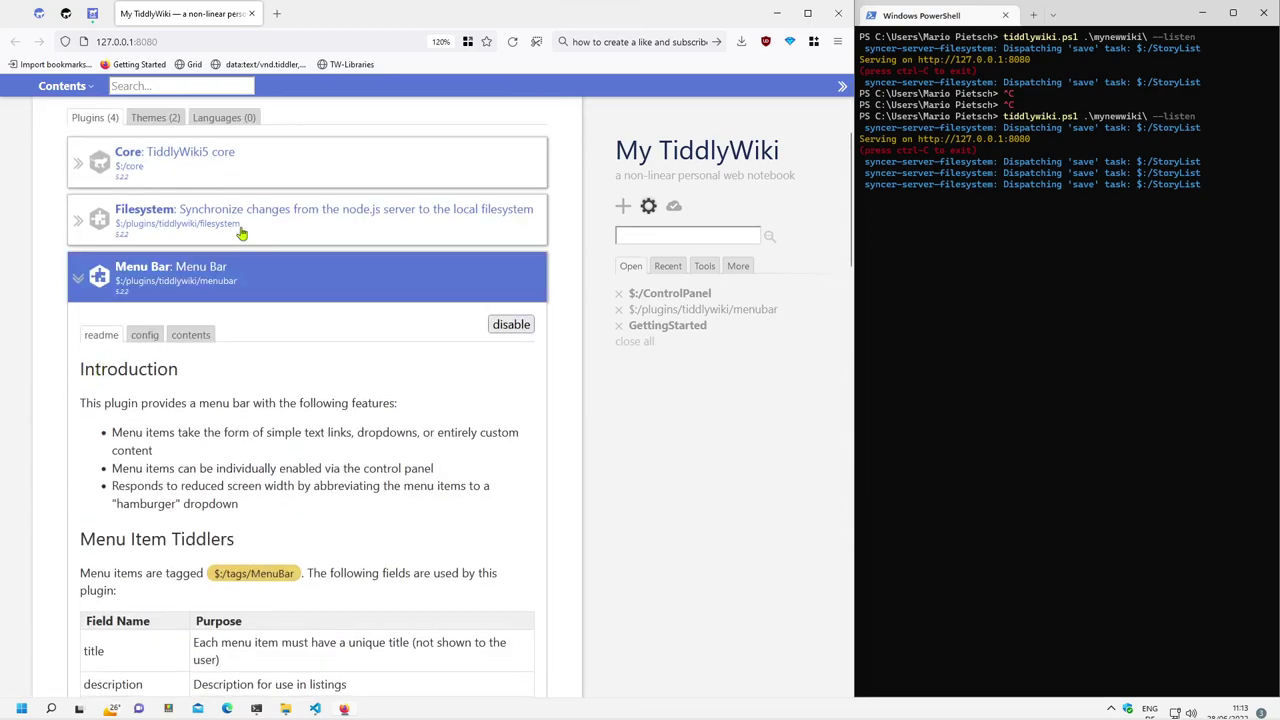
click(78, 280)
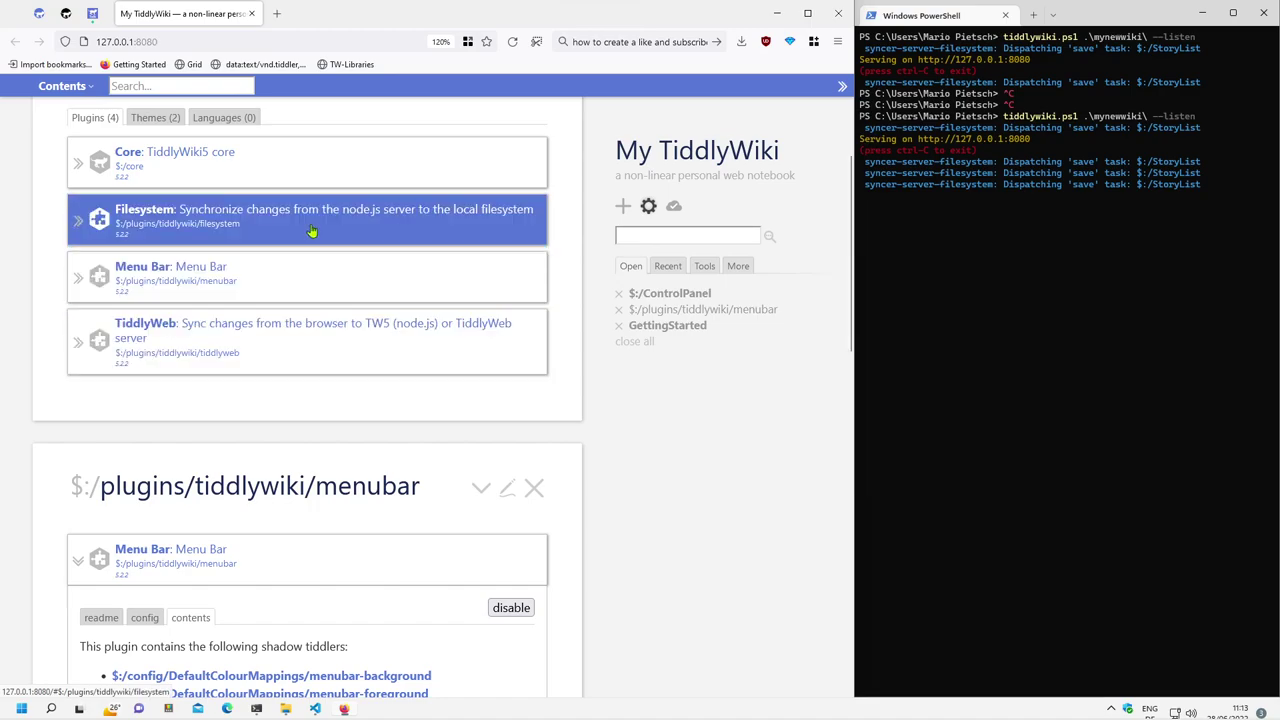
scroll(312, 231, up, 1)
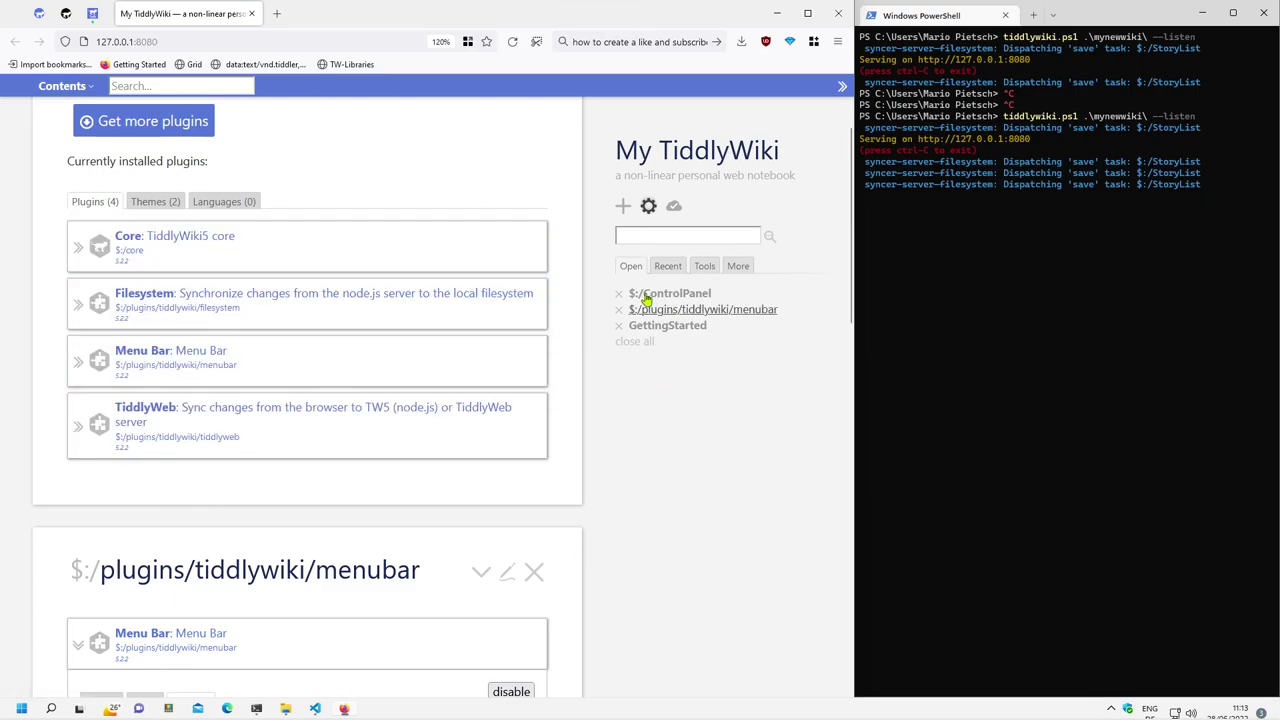
scroll(592, 337, up, 1)
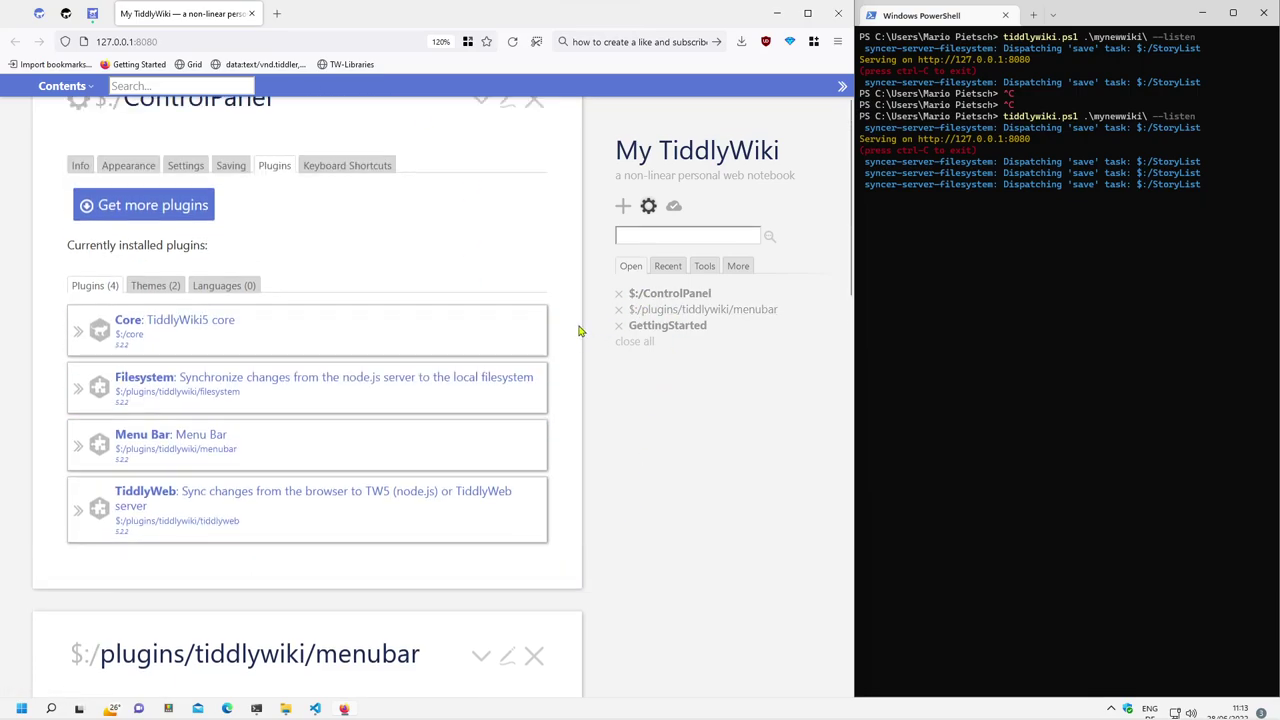
scroll(576, 330, down, 1)
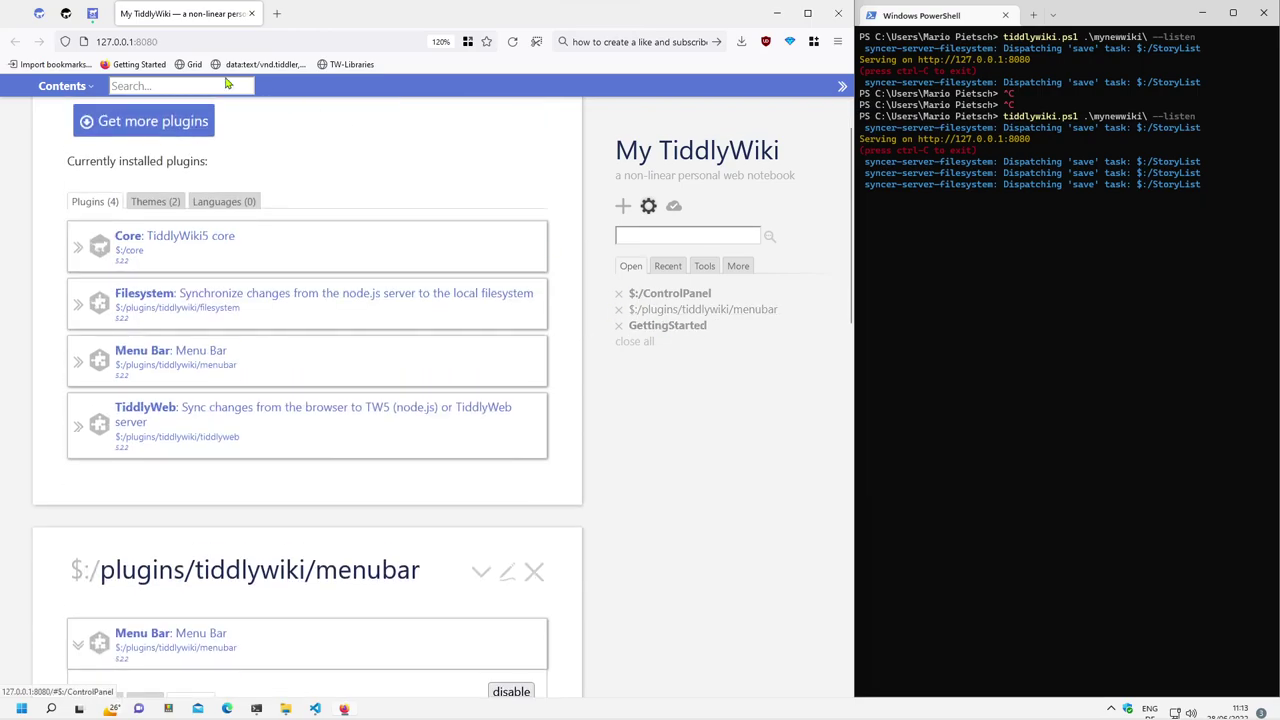
Go back to "Installing custom plugins on Node.js" on tiddlywiki.com and highlight the Important note about drag-and-drop plugins and Node.js.
click(40, 14)
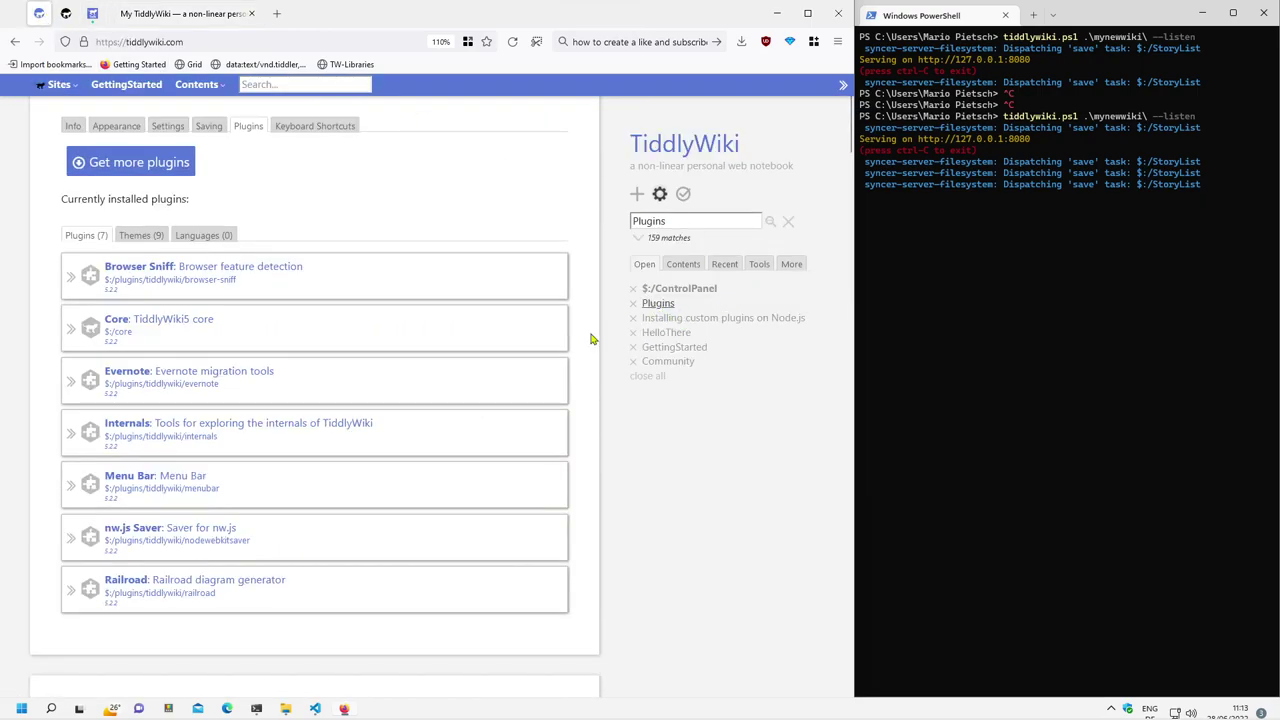
click(711, 326)
scroll(320, 423, down, 2)
drag(295, 401, 84, 372)
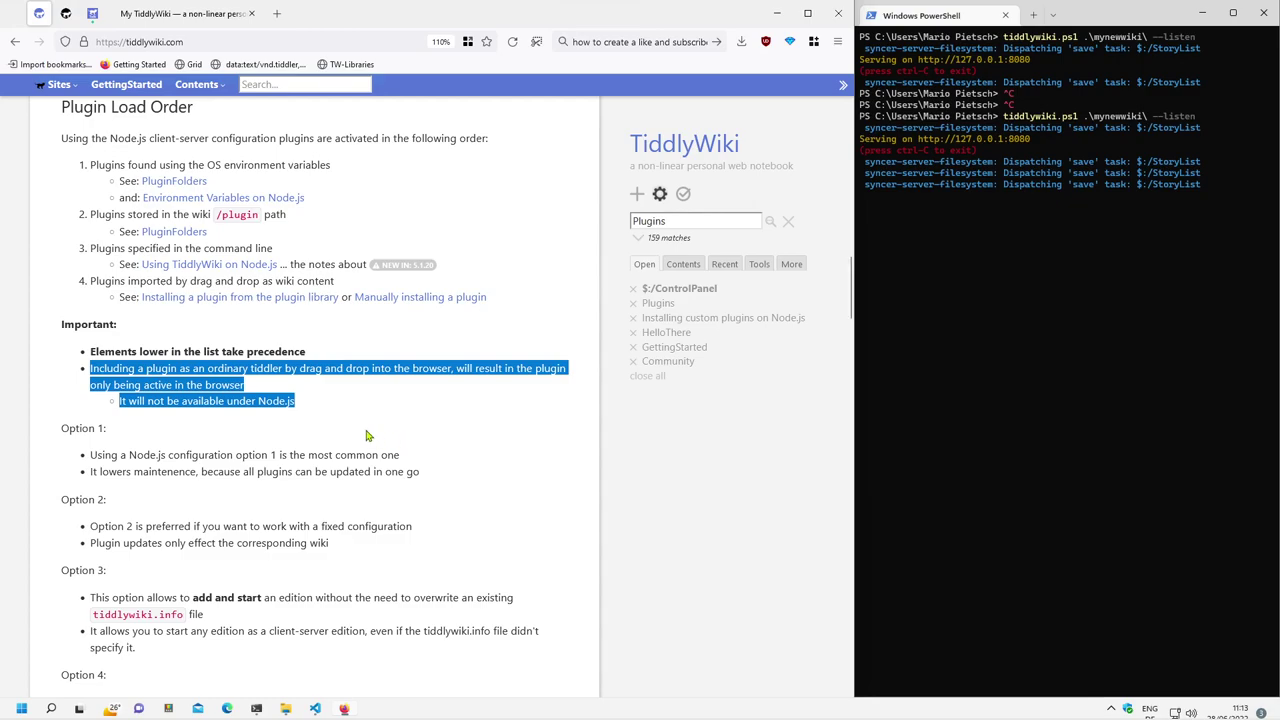
drag(340, 405, 100, 418)
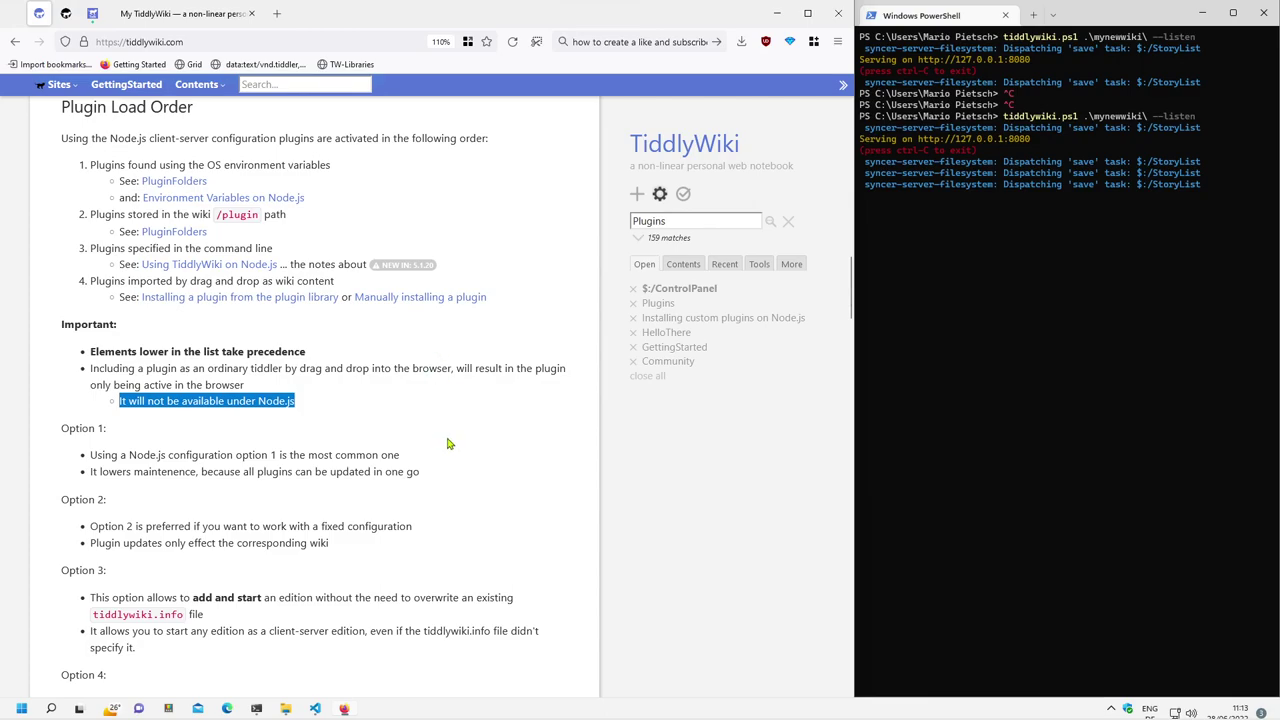
Read the Option 1 notes on maintenance, and highlight the load-order entry for plugins stored in the wiki /plugin path.
click(124, 459)
scroll(480, 462, down, 2)
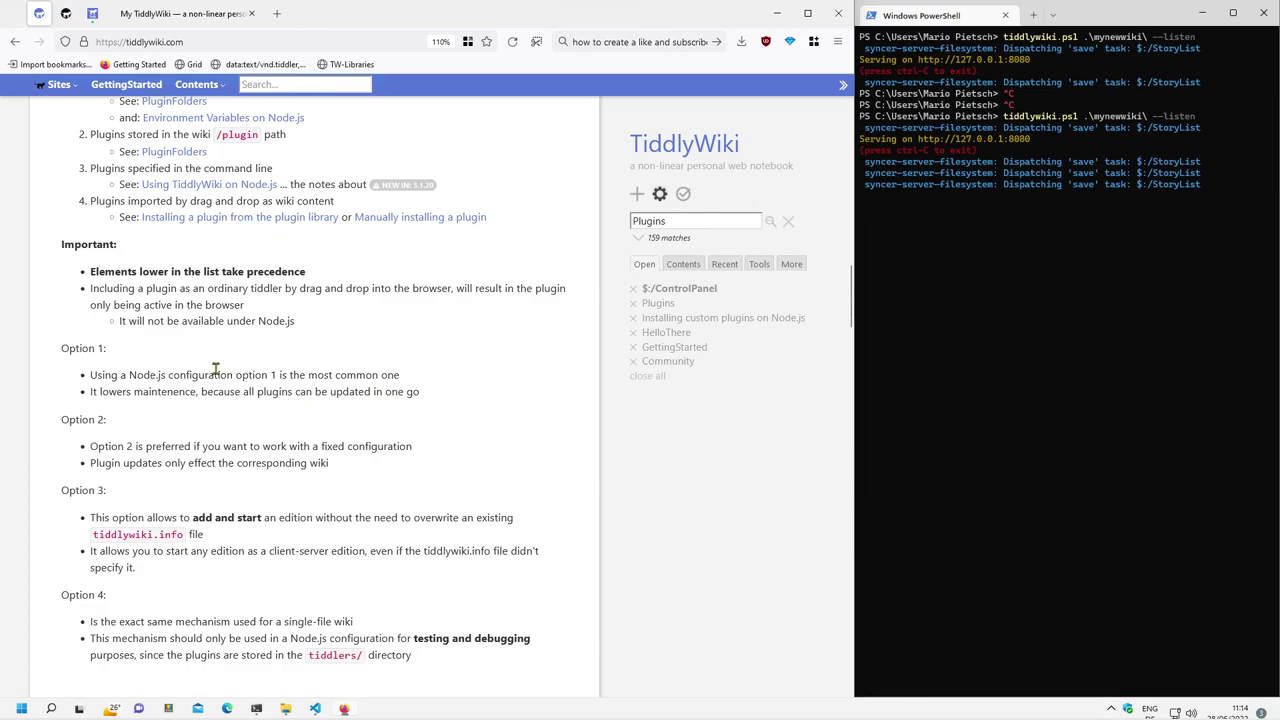
drag(108, 391, 234, 391)
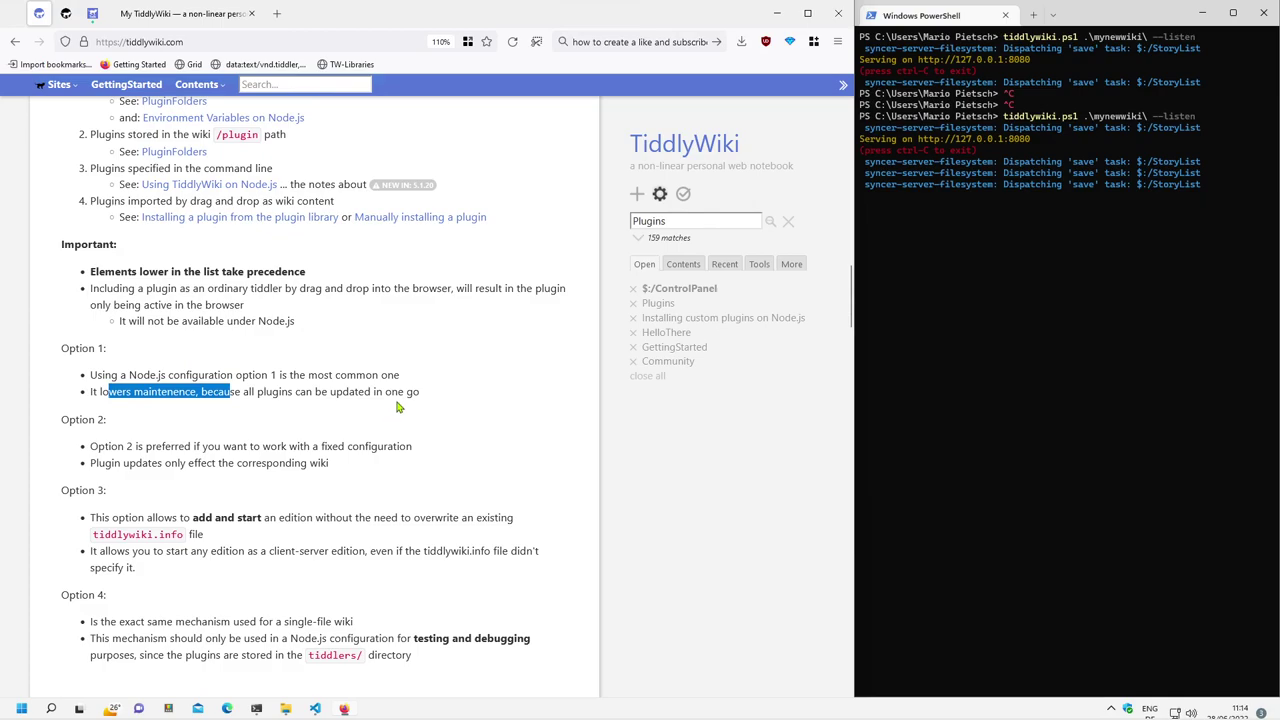
scroll(395, 395, up, 1)
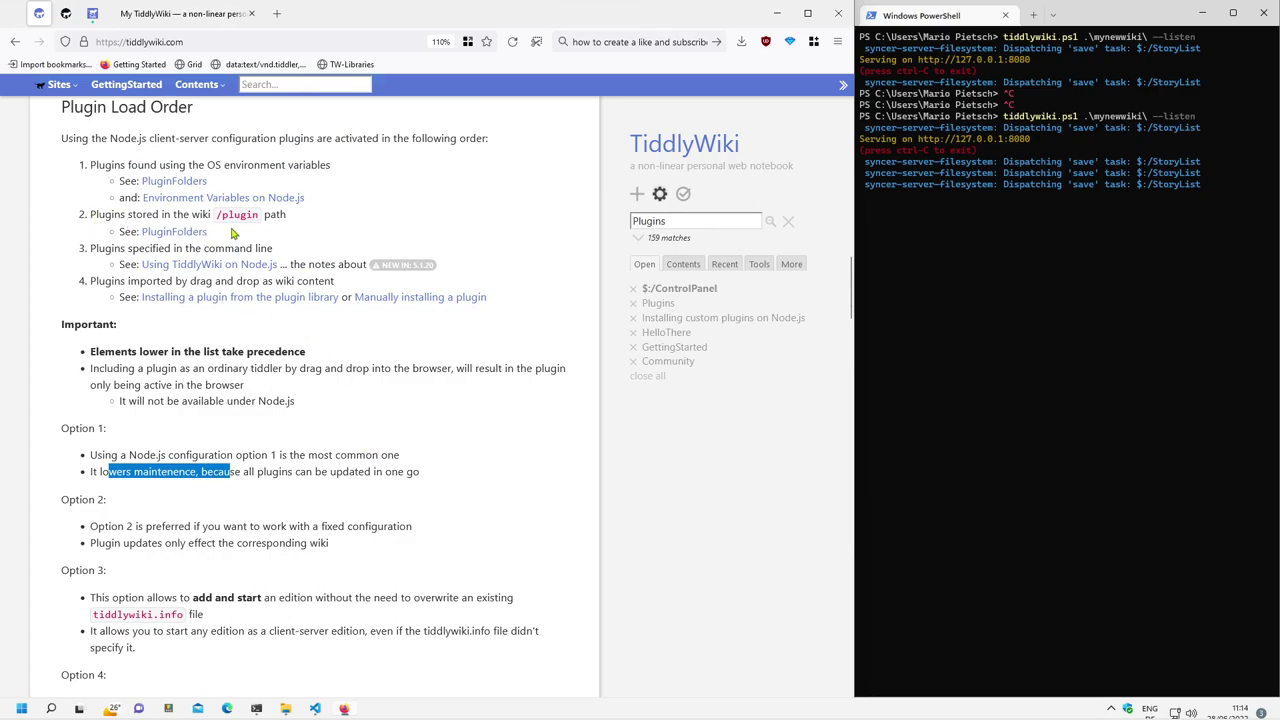
drag(100, 213, 265, 233)
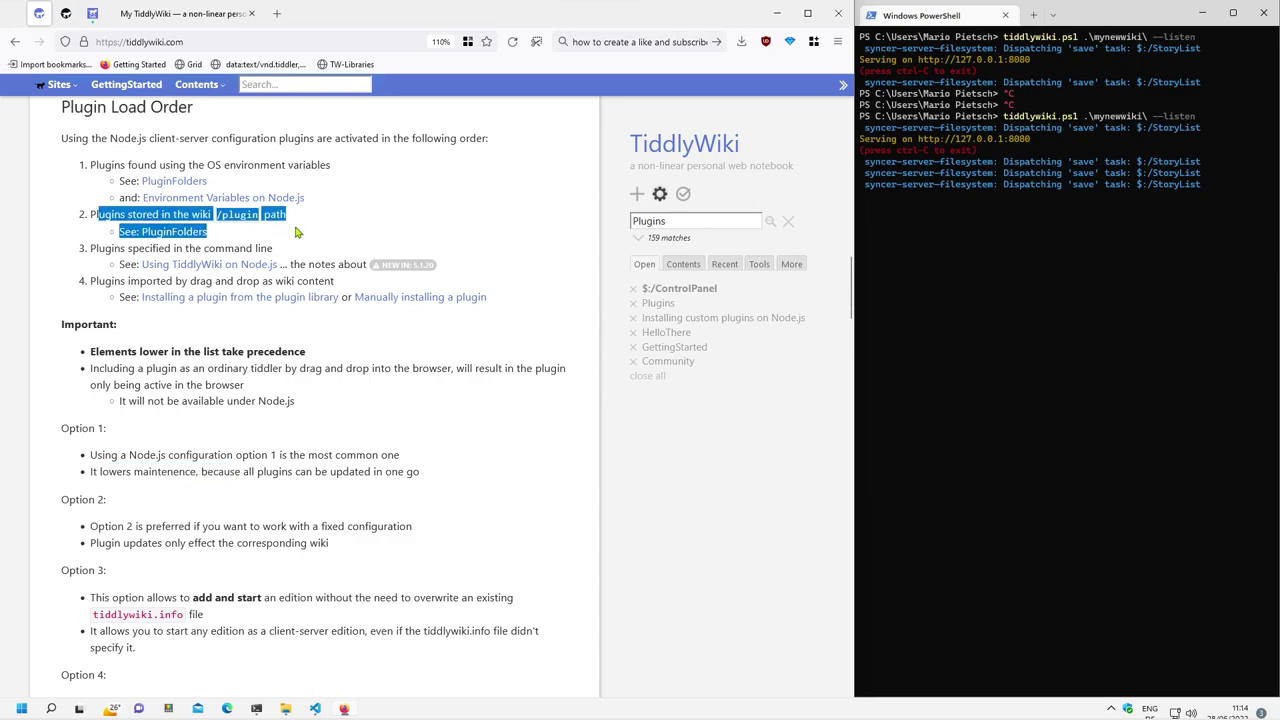
Switch to File Explorer and create a folder named "plugins" inside the mynewwiki folder.
click(287, 709)
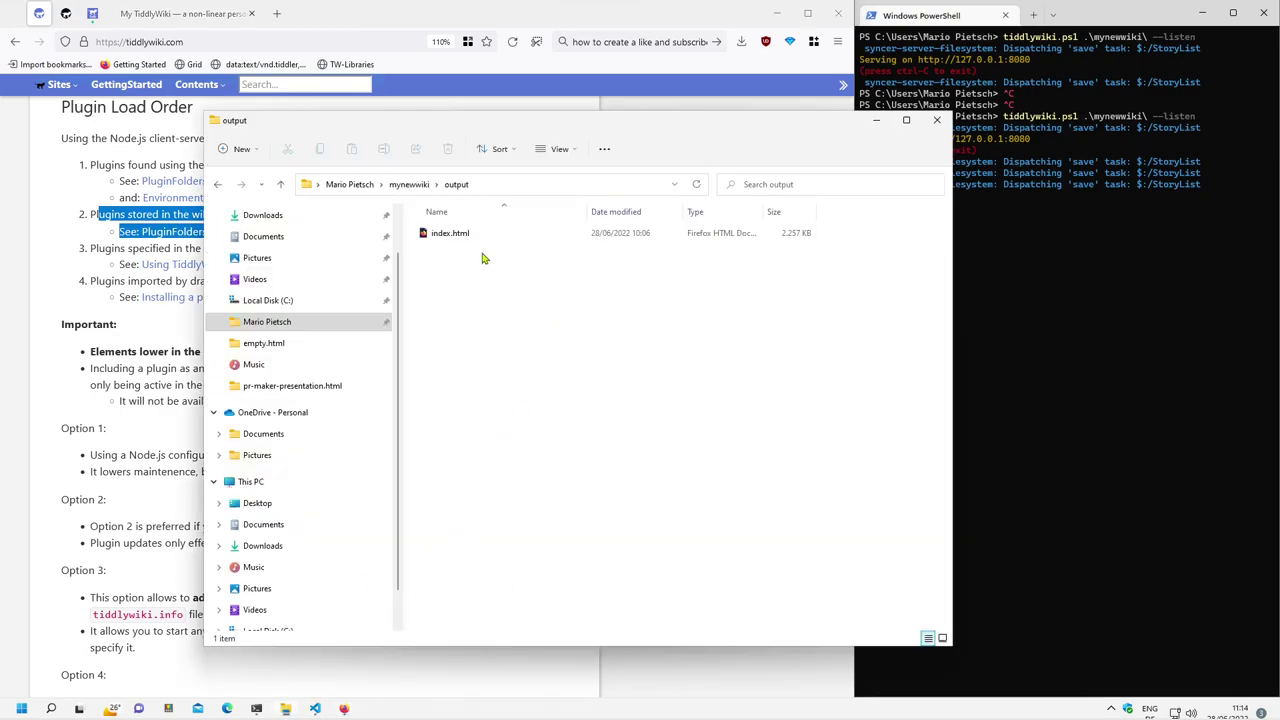
click(409, 184)
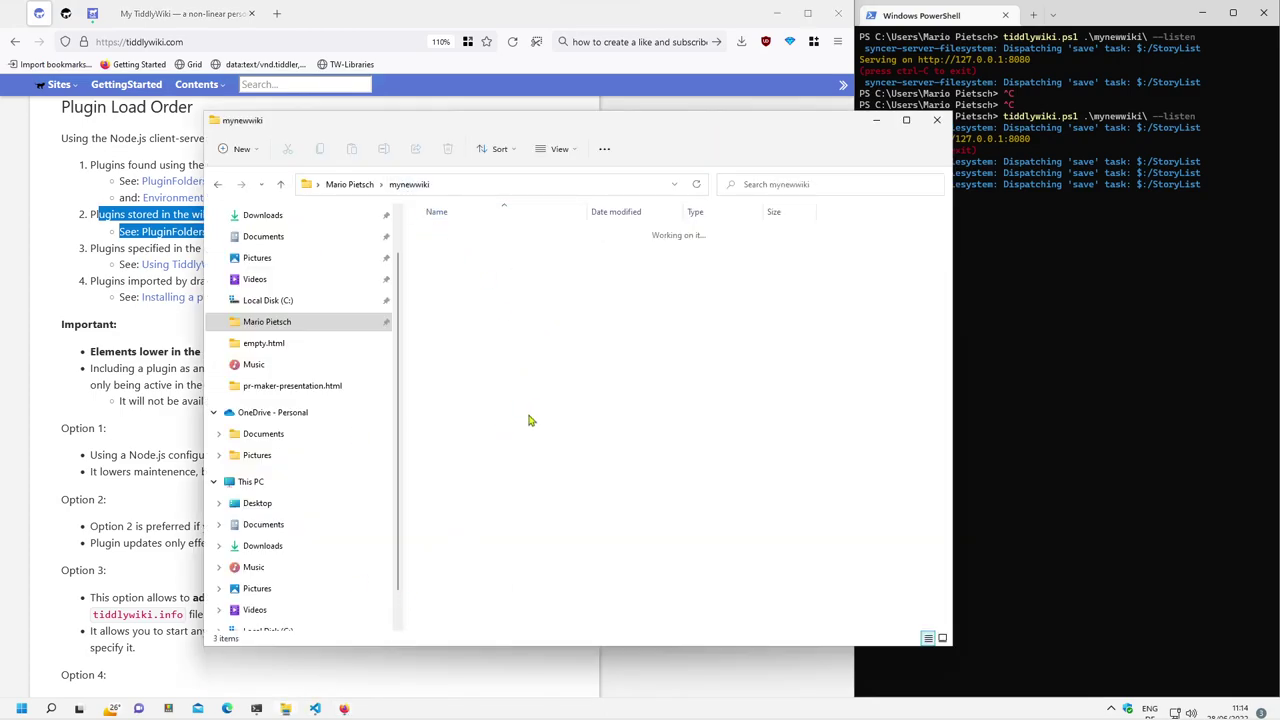
right_click(475, 371)
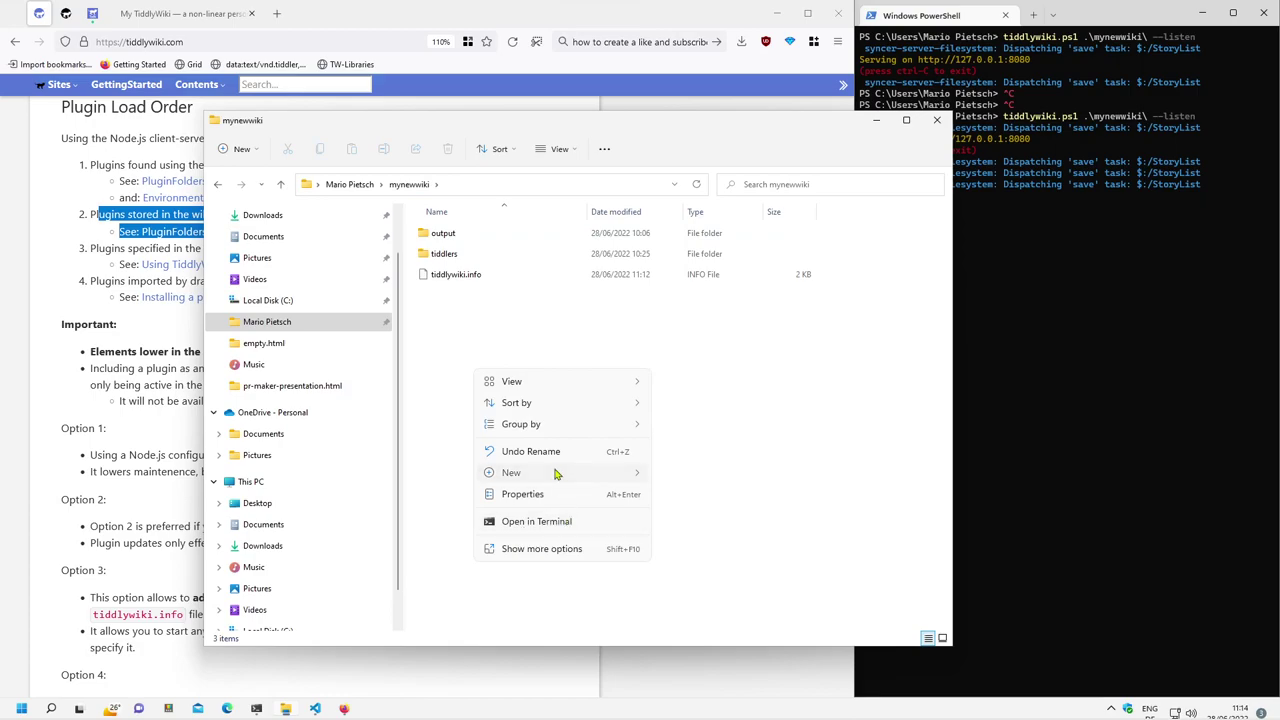
mouse_move(556, 472)
click(712, 476)
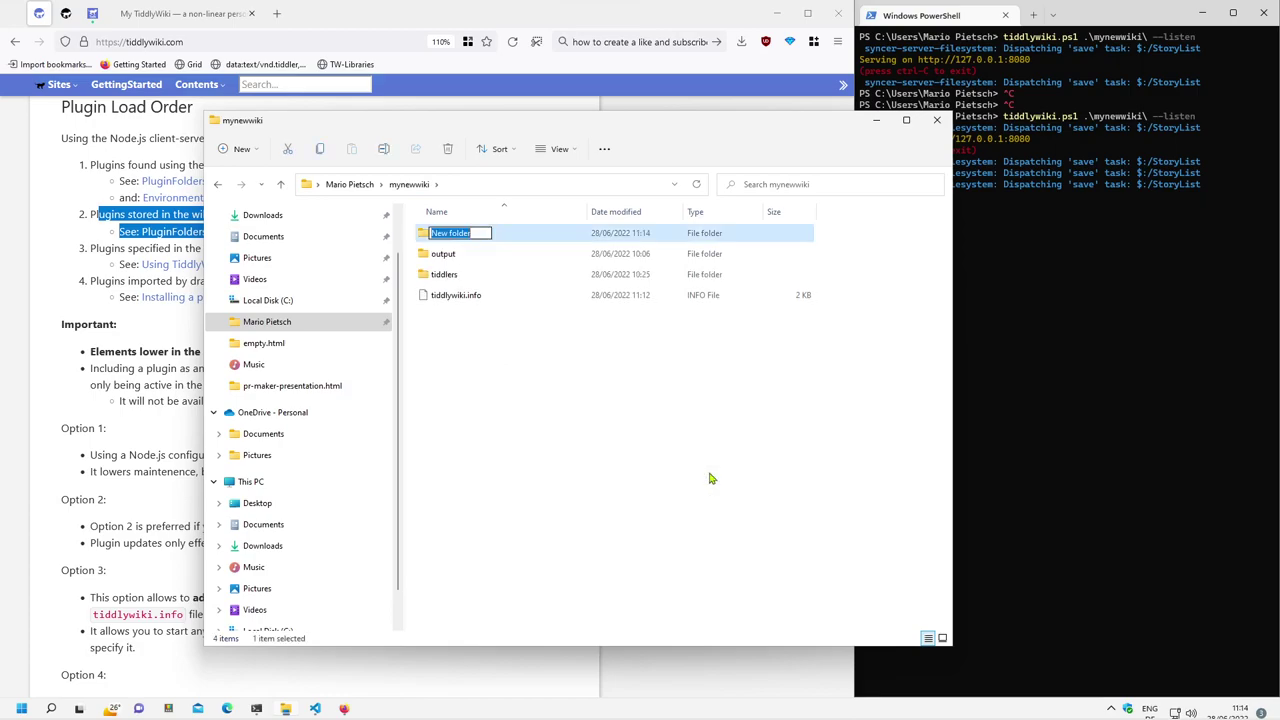
text(plugins)
key(Return)
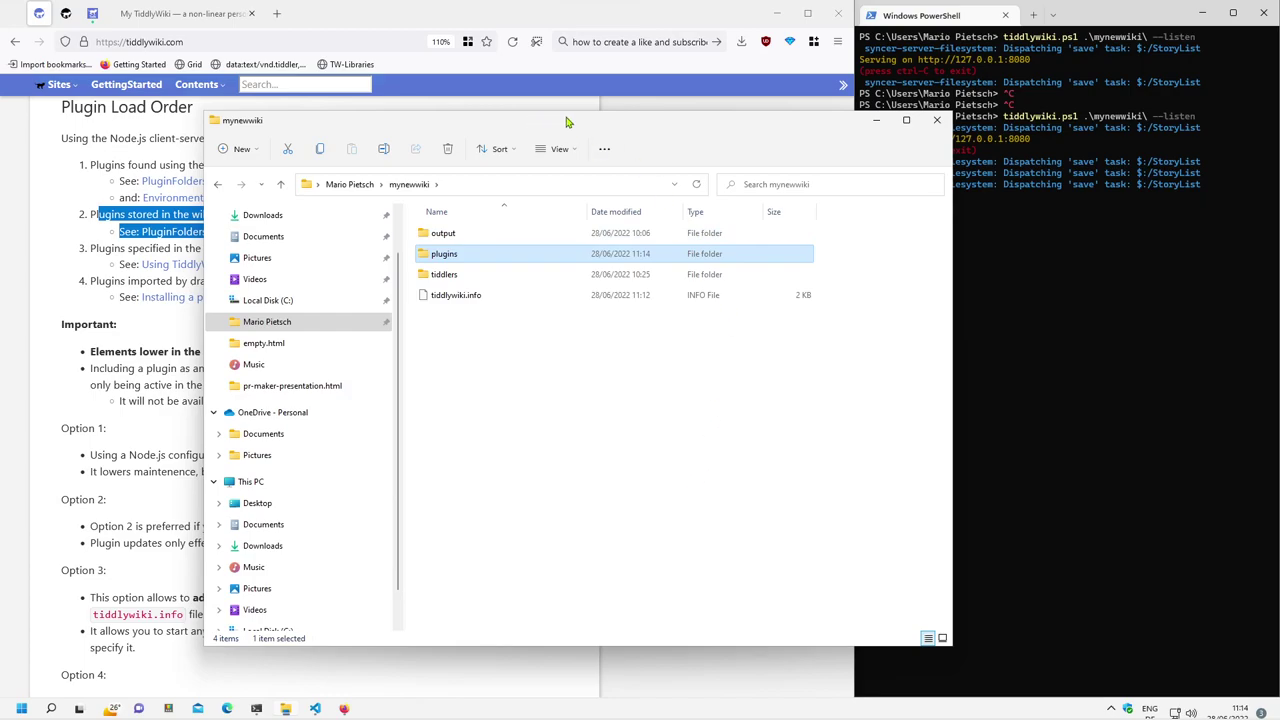
Move the File Explorer window clear of the load-order text, and reopen mynewwiki from the user's home folder.
drag(589, 123, 835, 107)
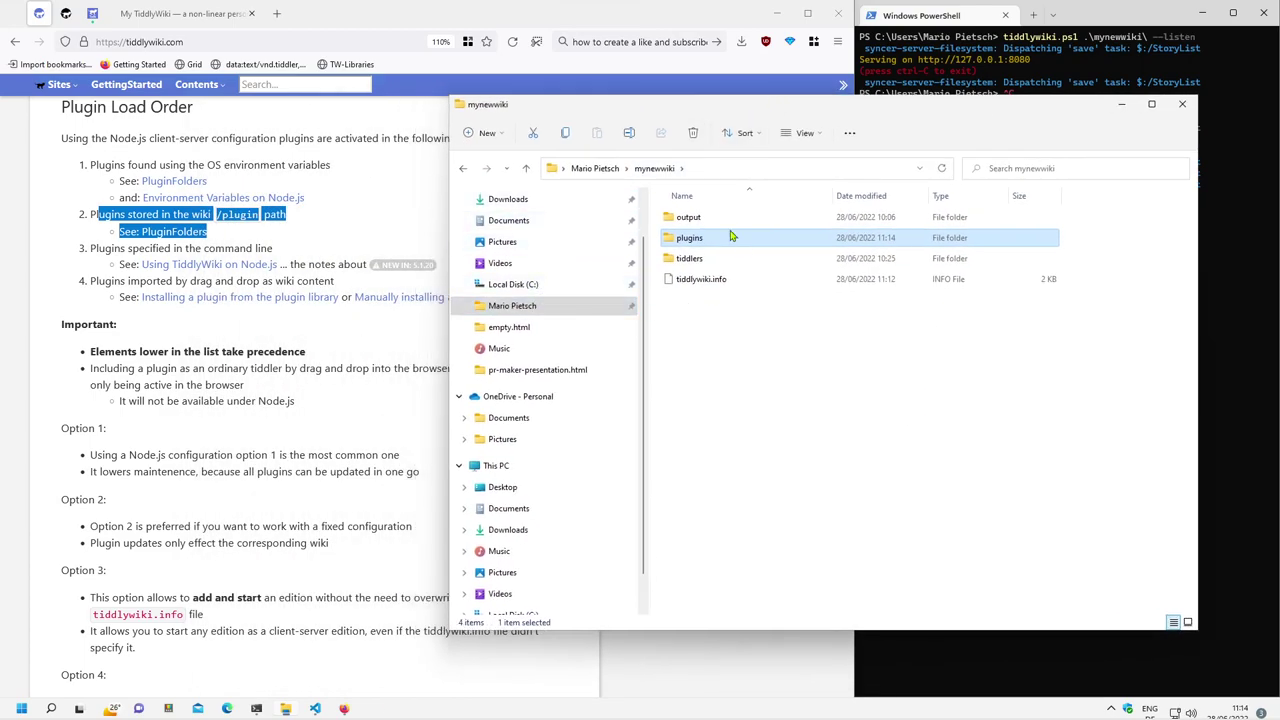
click(595, 168)
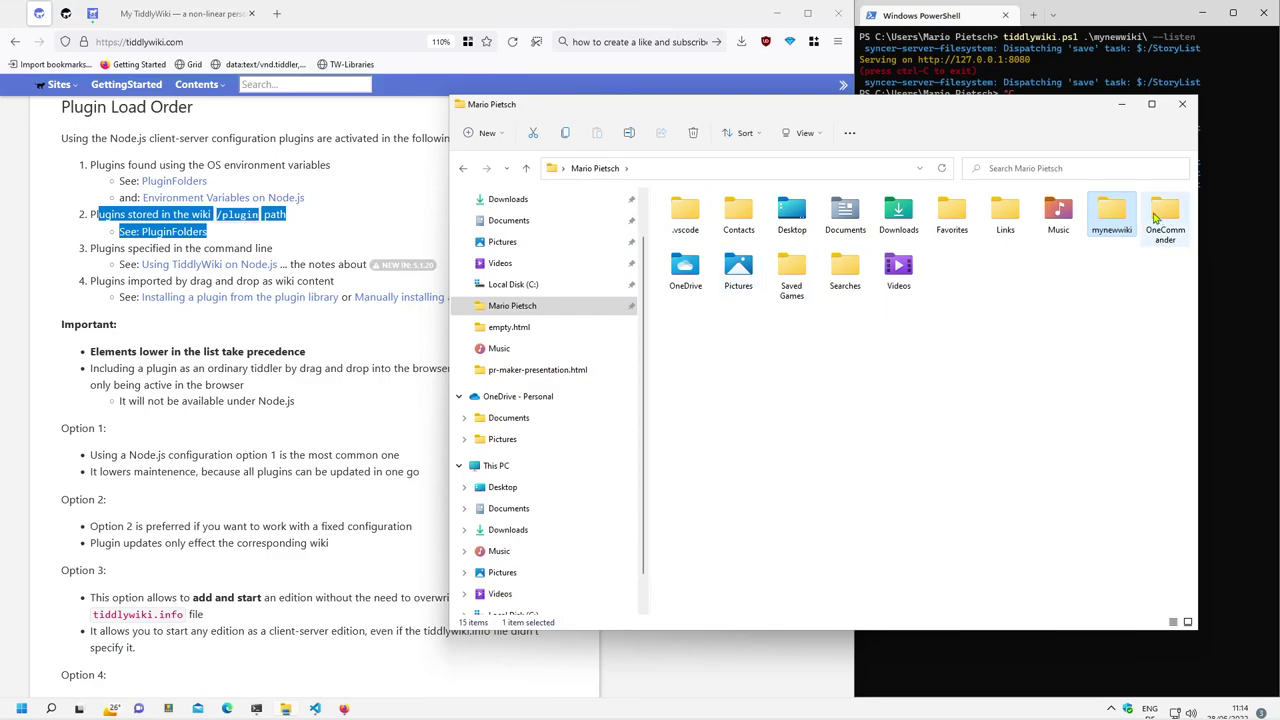
double_click(1113, 225)
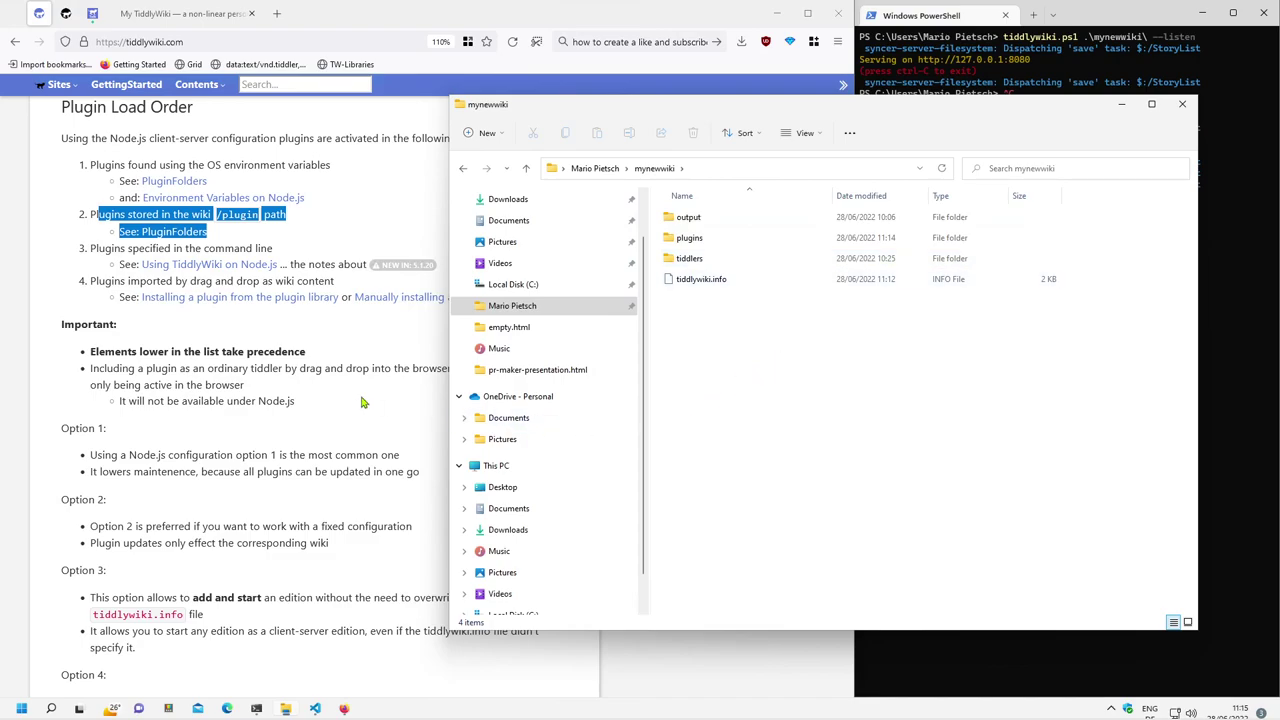
Return to Firefox and highlight the Option 2 note about working with a fixed configuration.
click(333, 470)
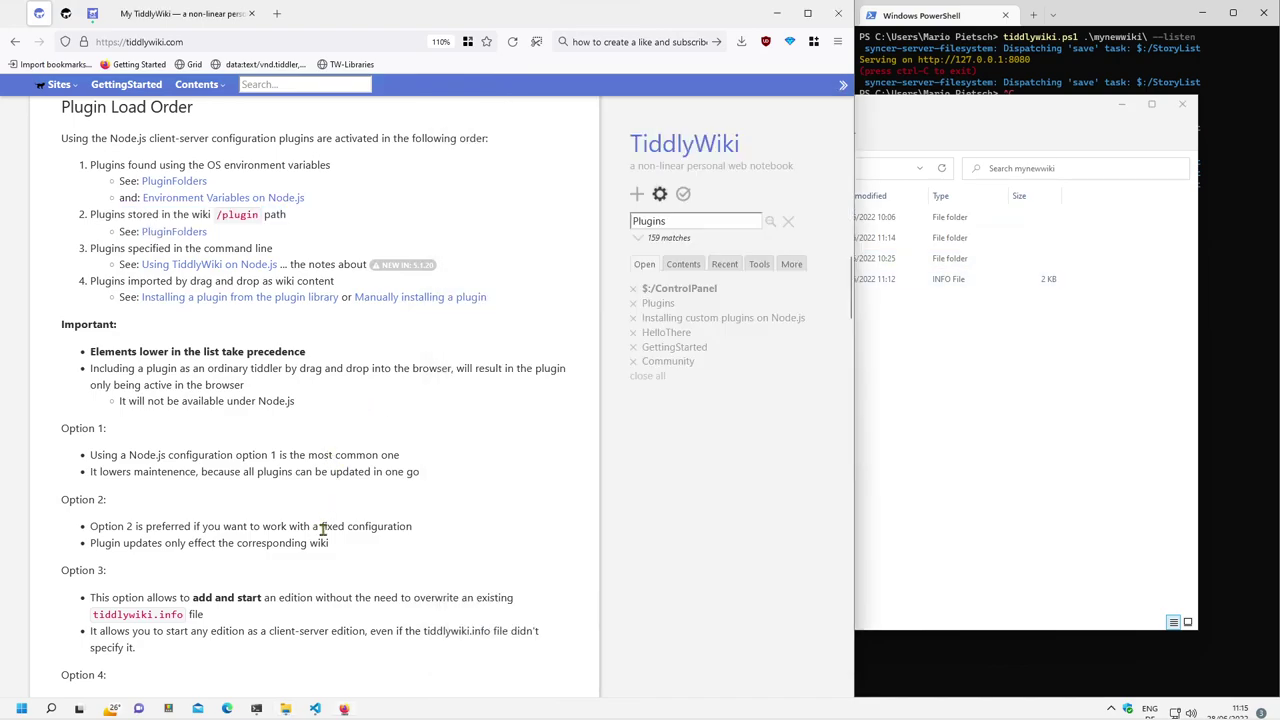
drag(343, 546, 86, 528)
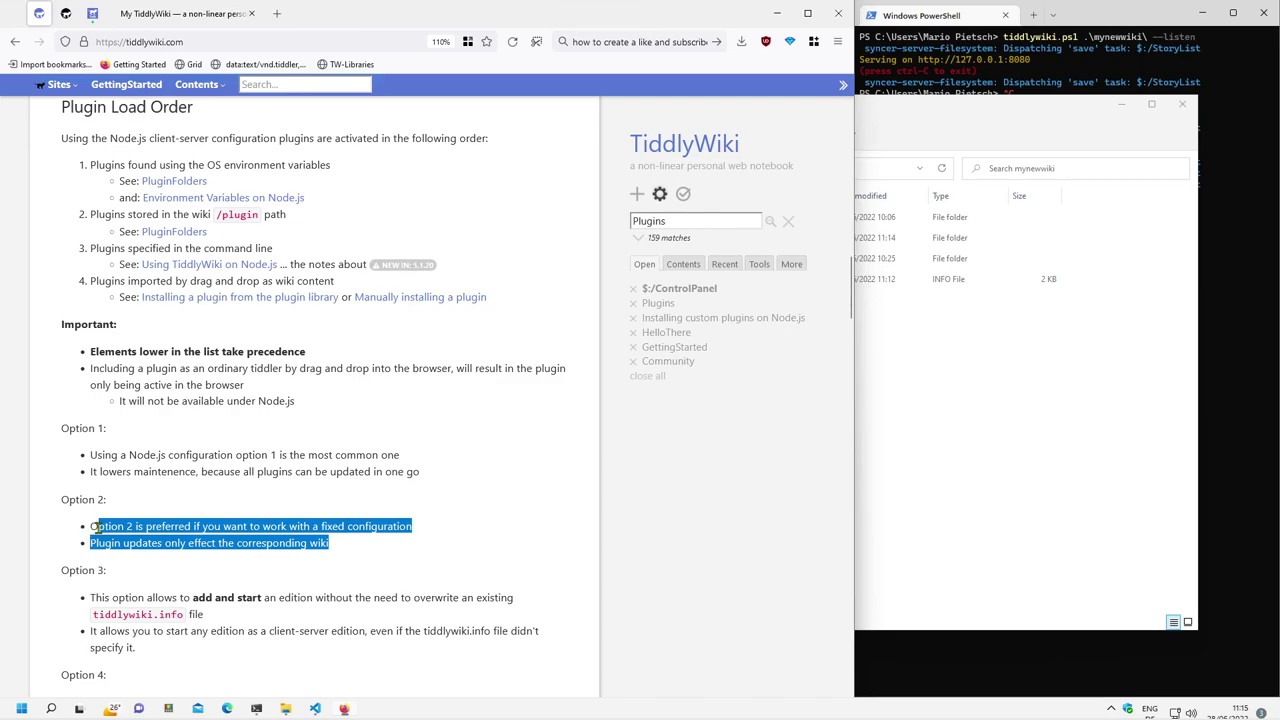
click(106, 526)
triple_click(338, 526)
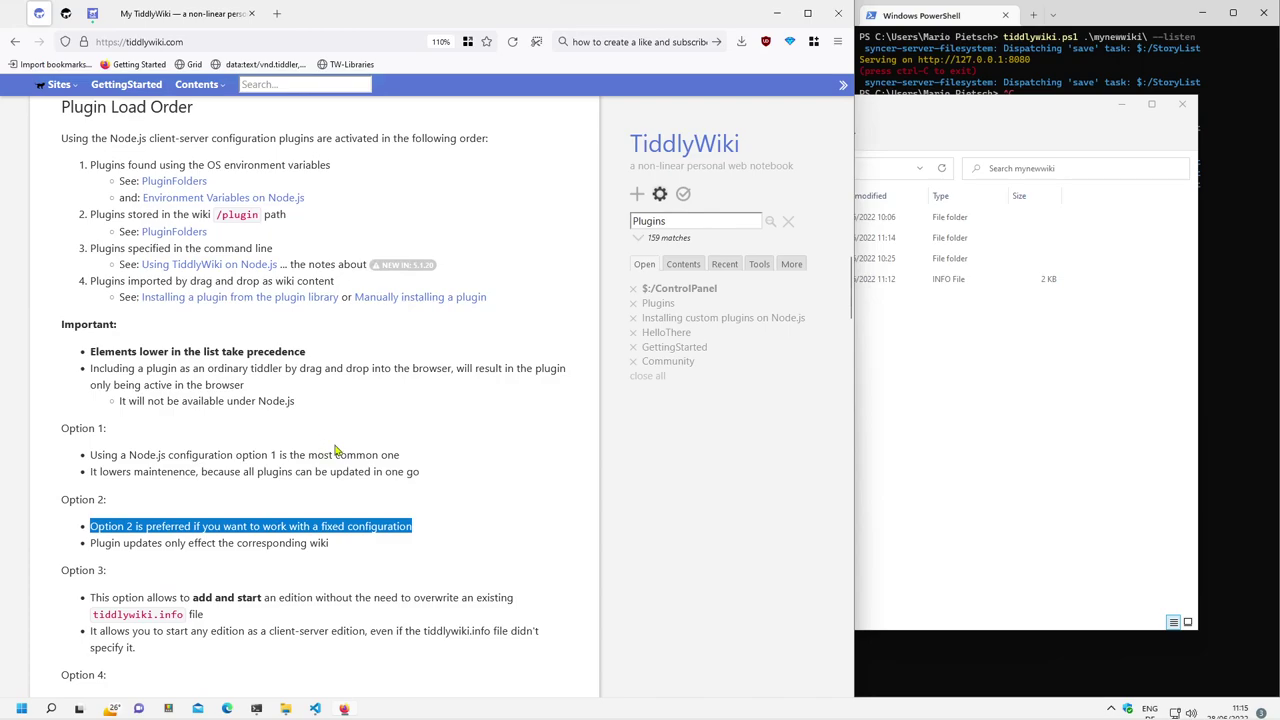
scroll(480, 444, down, 1)
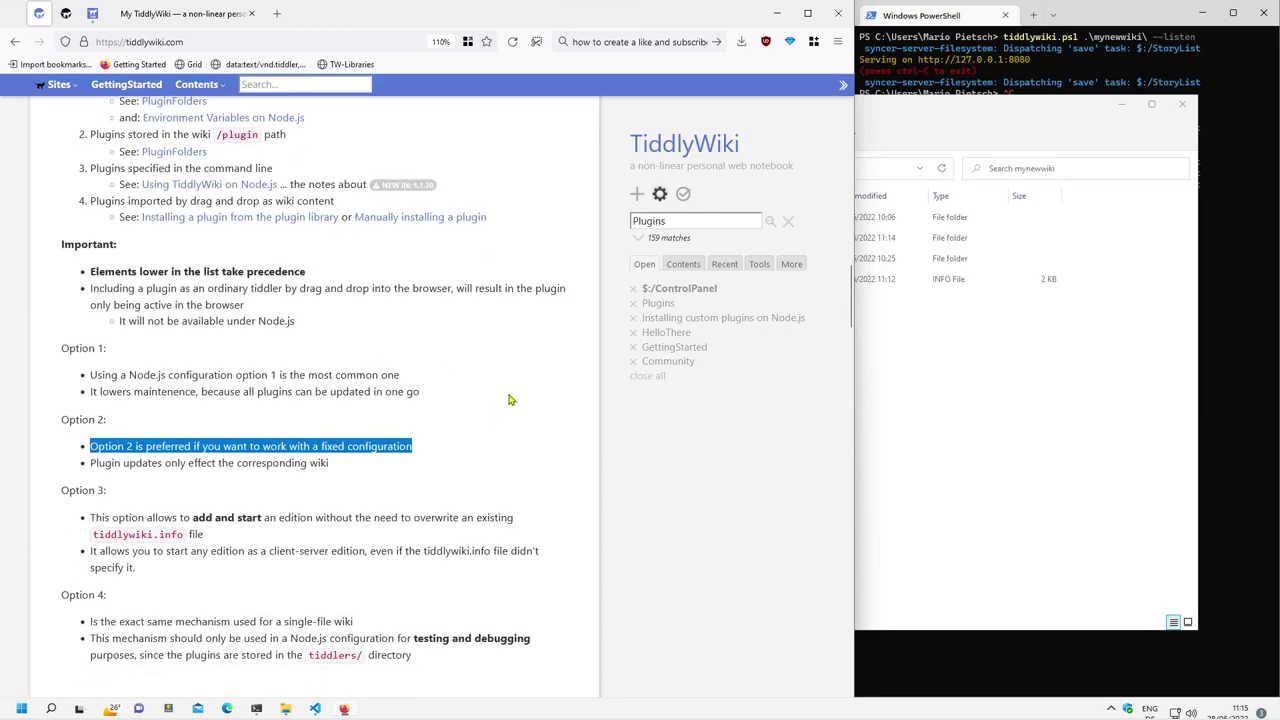
Highlight the "add and start an edition" wording in the first Option 3 note.
click(318, 462)
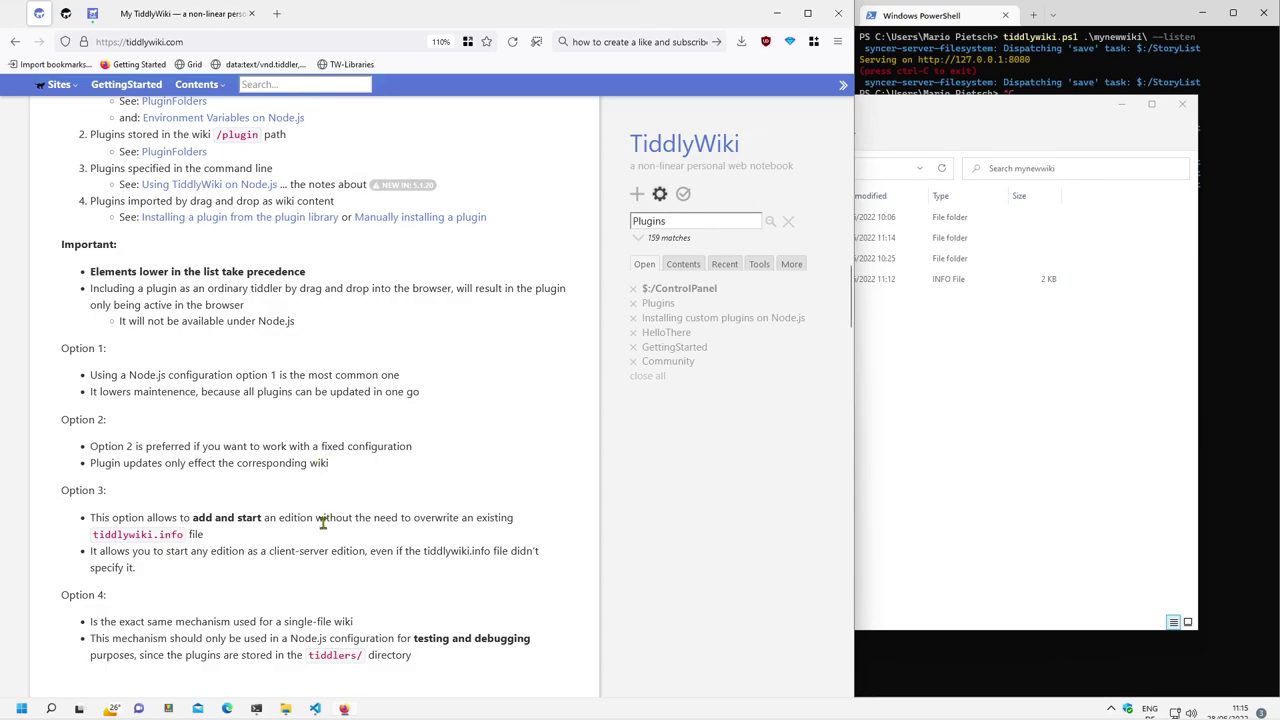
drag(322, 522, 192, 520)
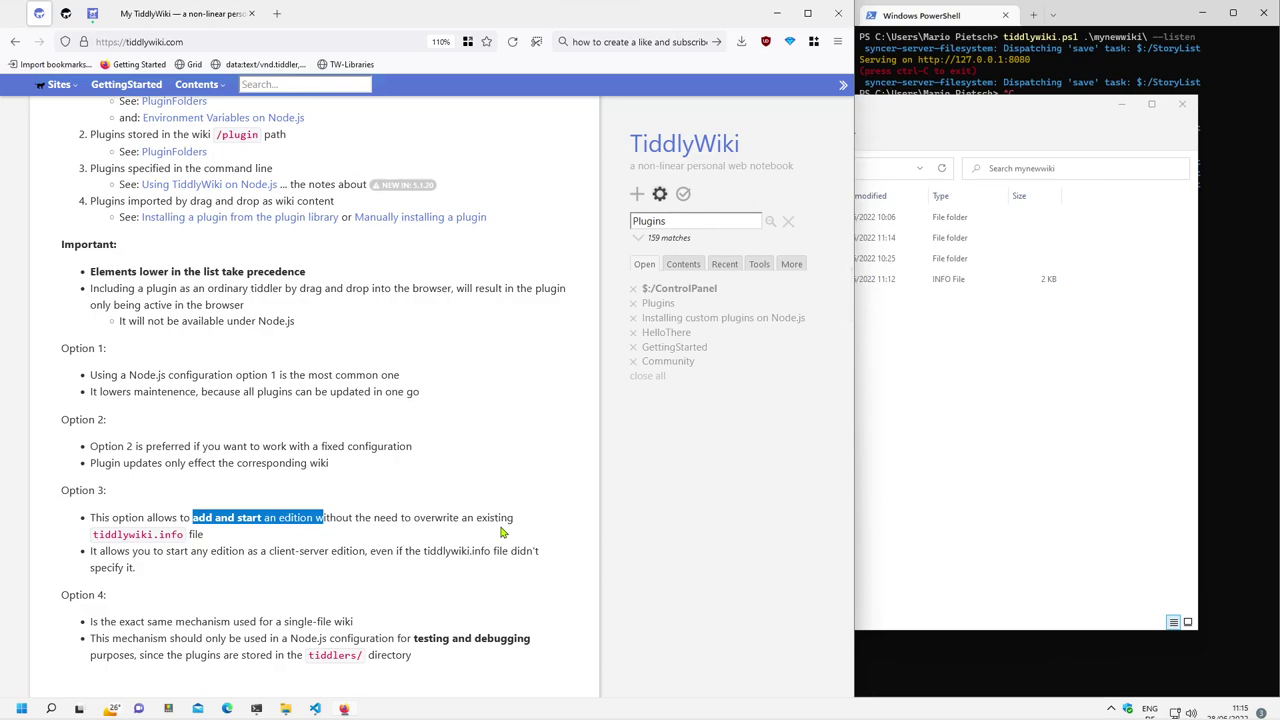
Switch to Visual Studio Code, highlight the tiddlyweb and filesystem plugin entries in tiddlywiki.info, and return to the Firefox page.
click(315, 708)
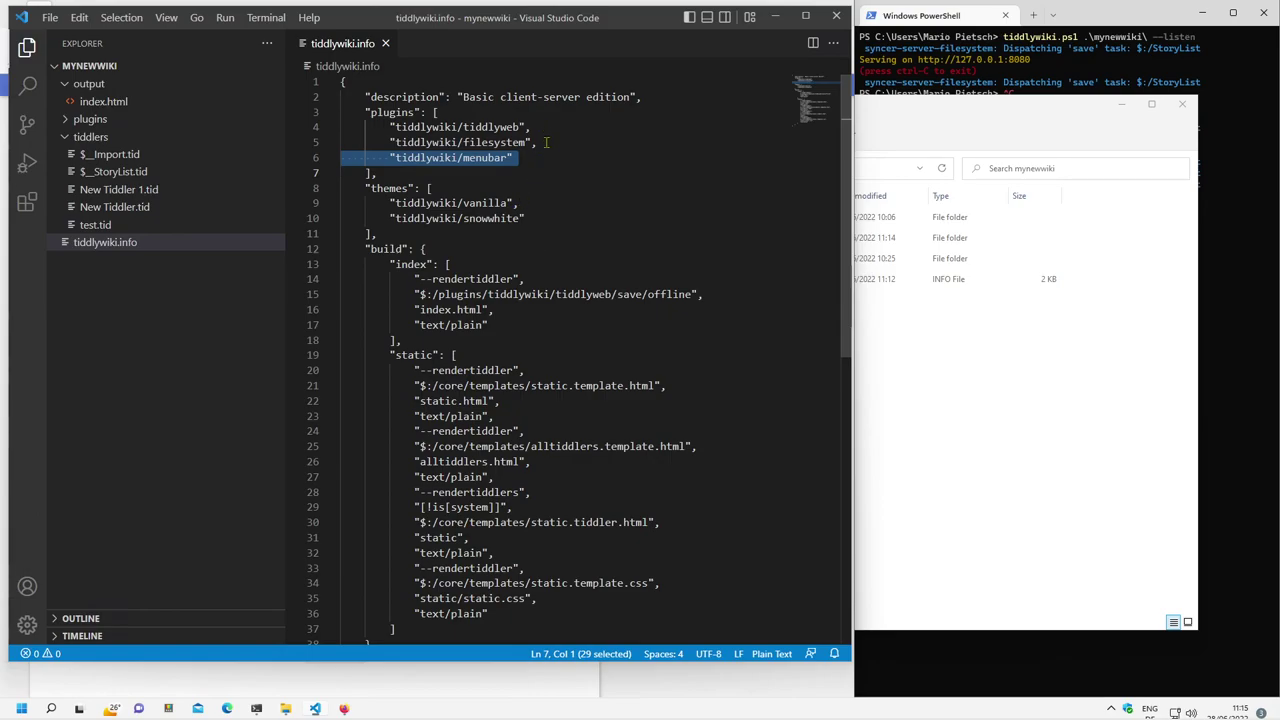
drag(546, 143, 340, 127)
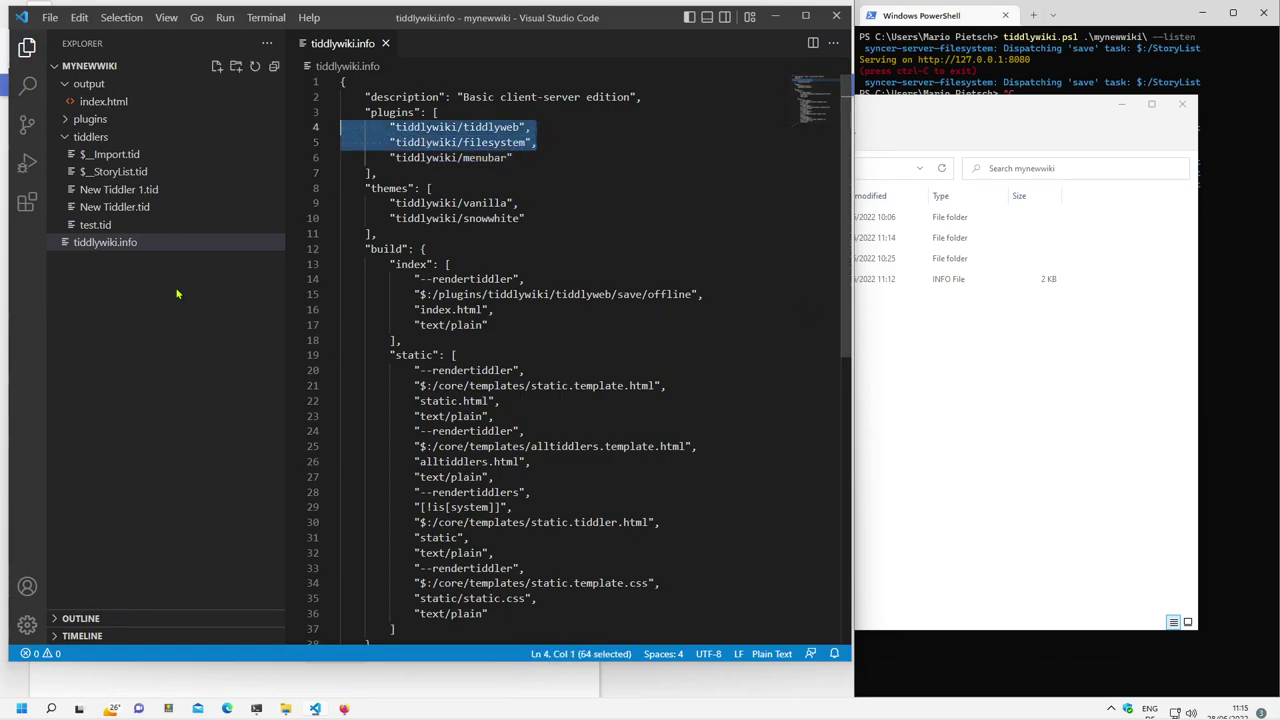
click(775, 17)
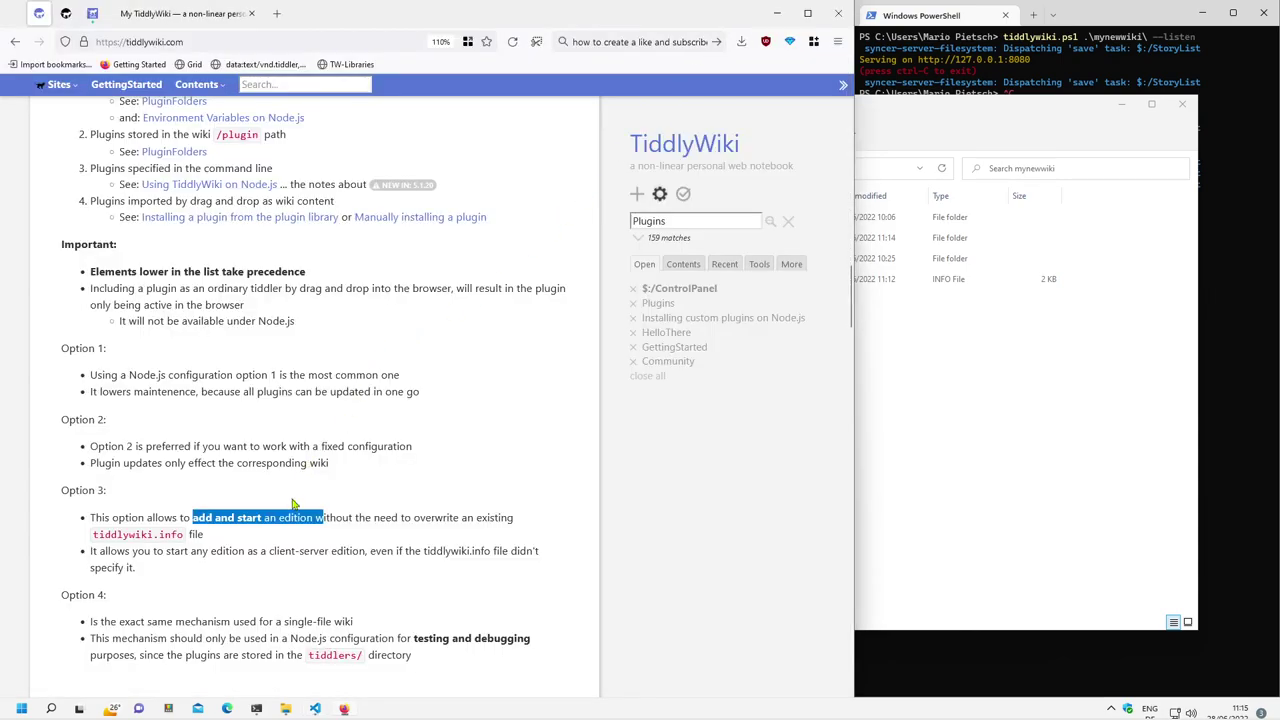
Read the Option 4 notes, and highlight the Environment Variables on Node.js and PluginFolders references under the first load-order entry.
click(352, 517)
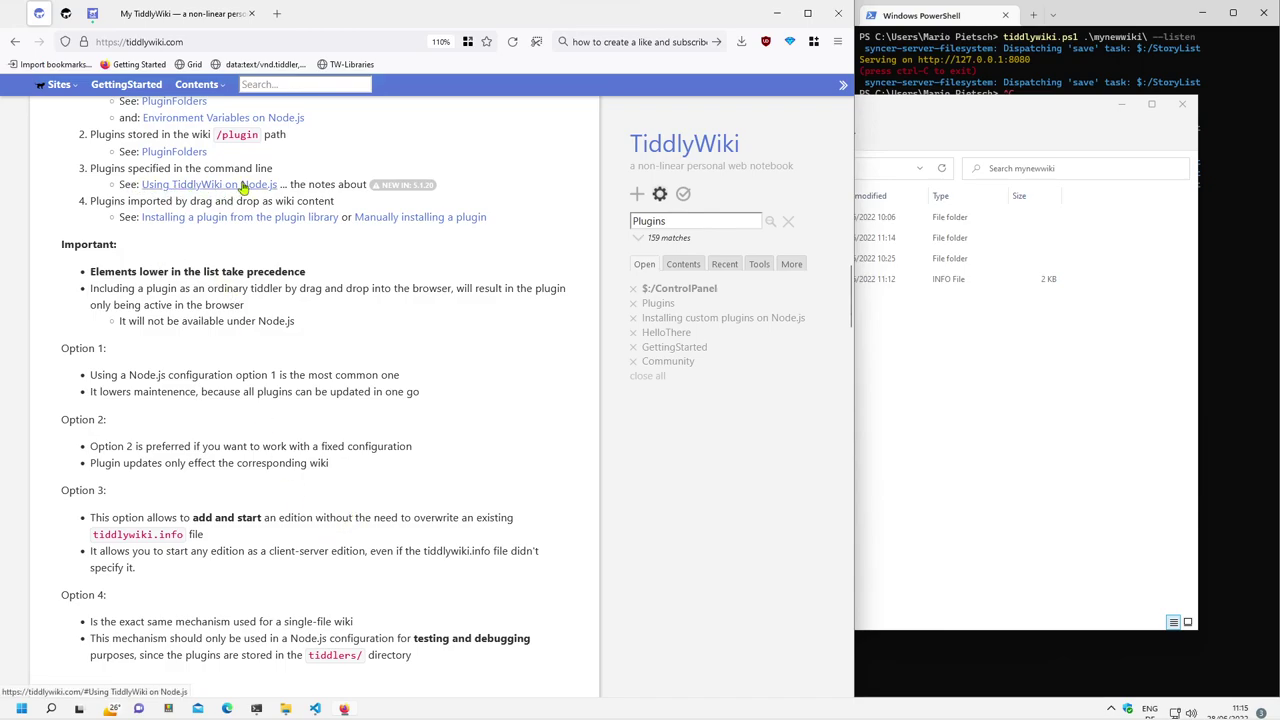
scroll(329, 451, down, 1)
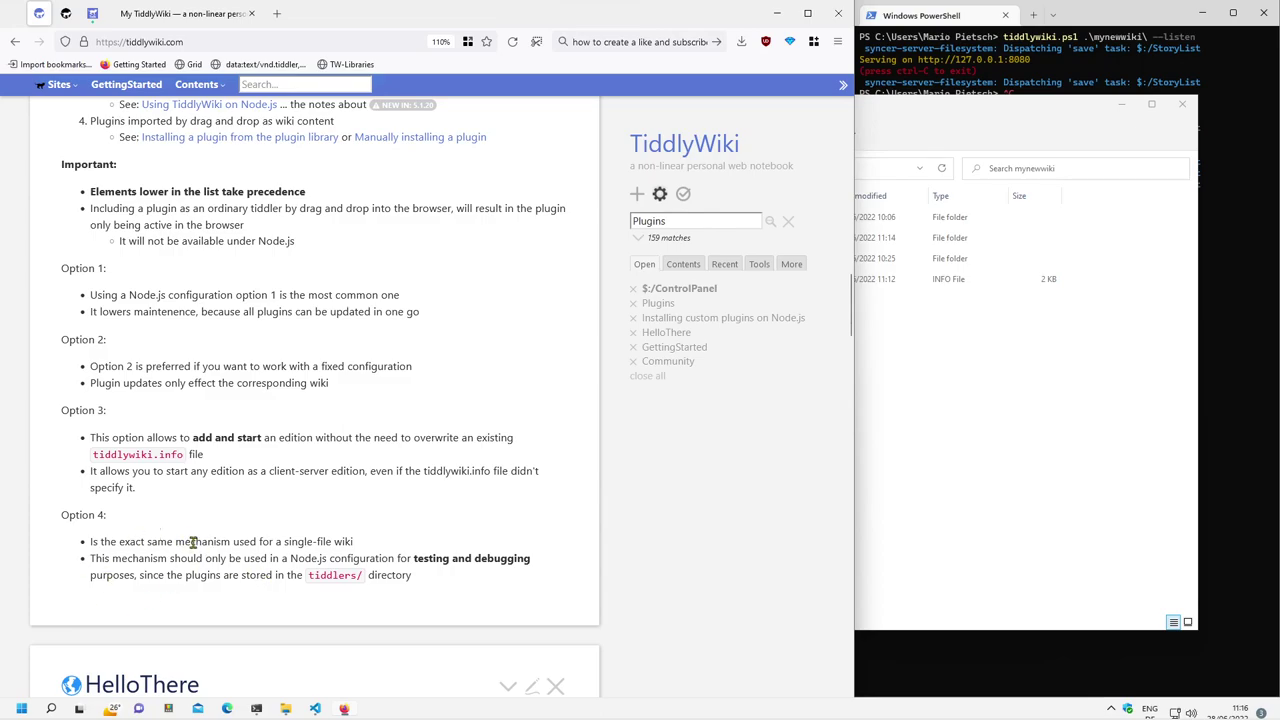
scroll(257, 537, up, 5)
scroll(293, 532, up, 2)
drag(306, 358, 140, 358)
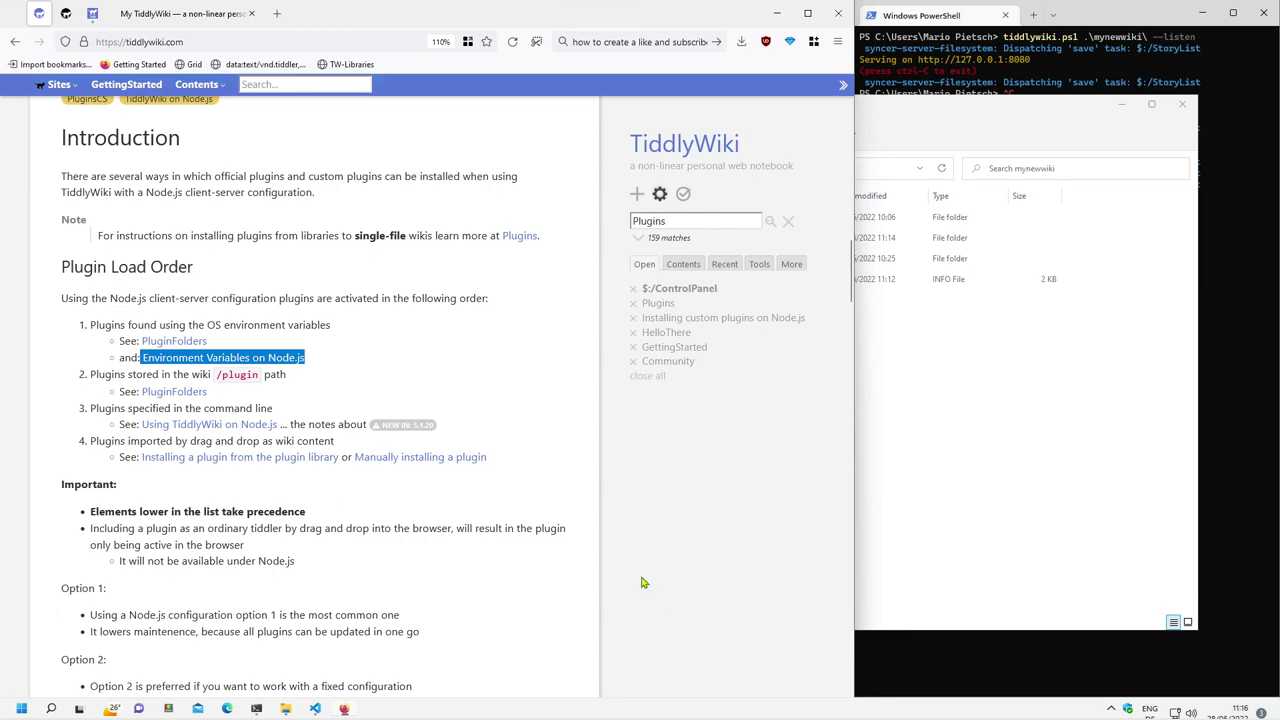
drag(207, 341, 128, 346)
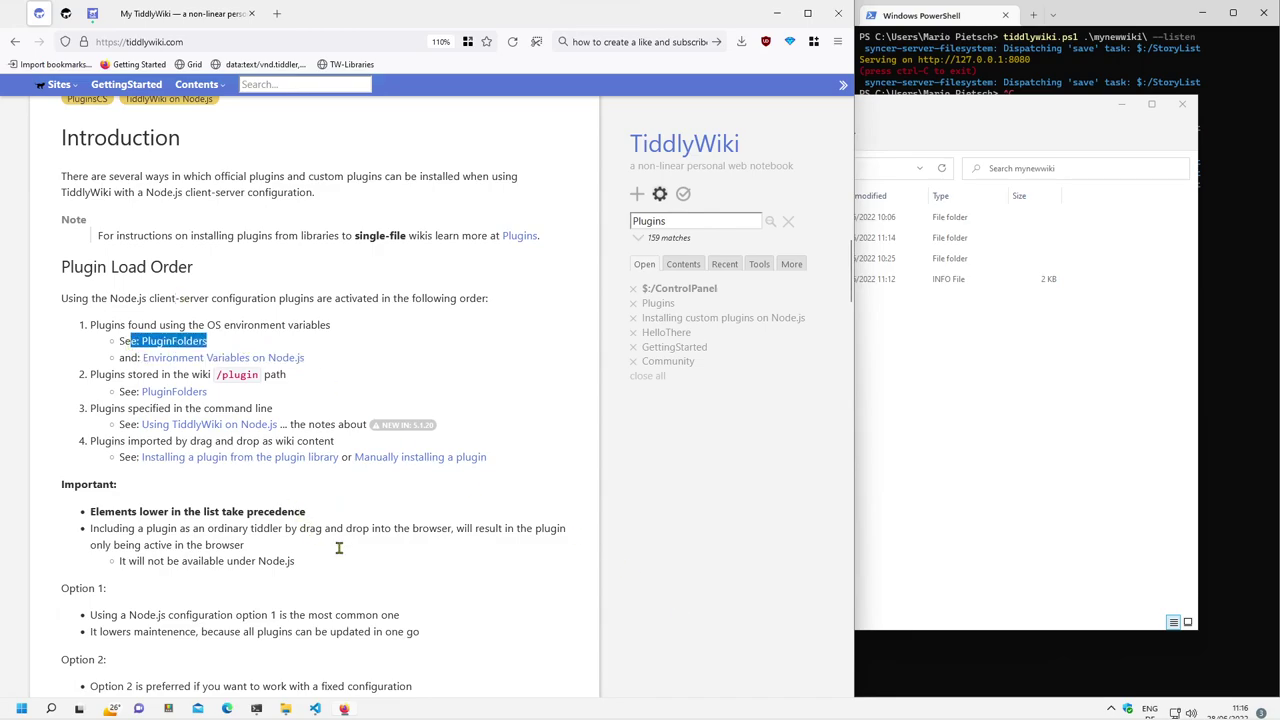